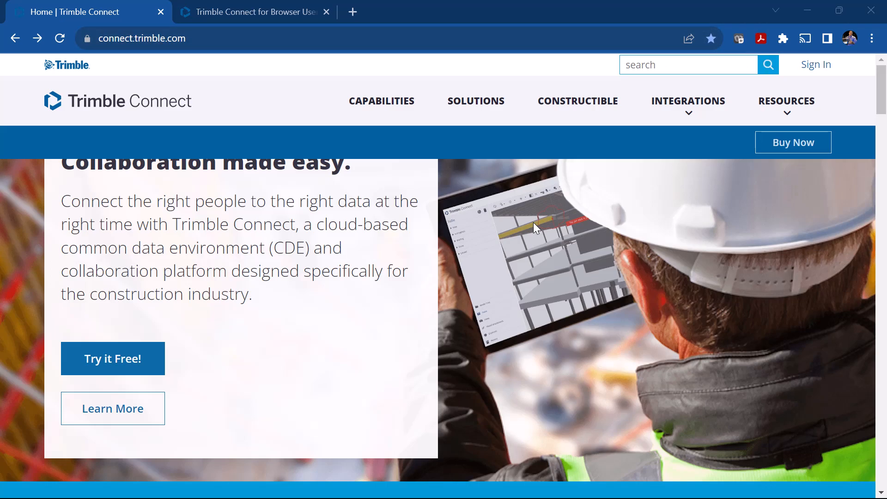
Sign in to Trimble Connect and bookmark the projects page in the Trimble Sites folder.
{"action": "left_click", "coordinate": [812, 68]}
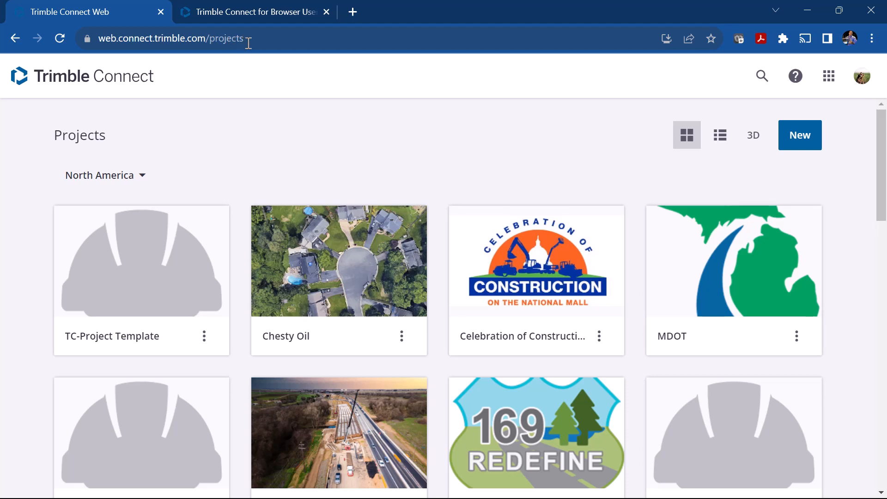
{"action": "left_click", "coordinate": [712, 39]}
{"action": "left_click", "coordinate": [693, 131]}
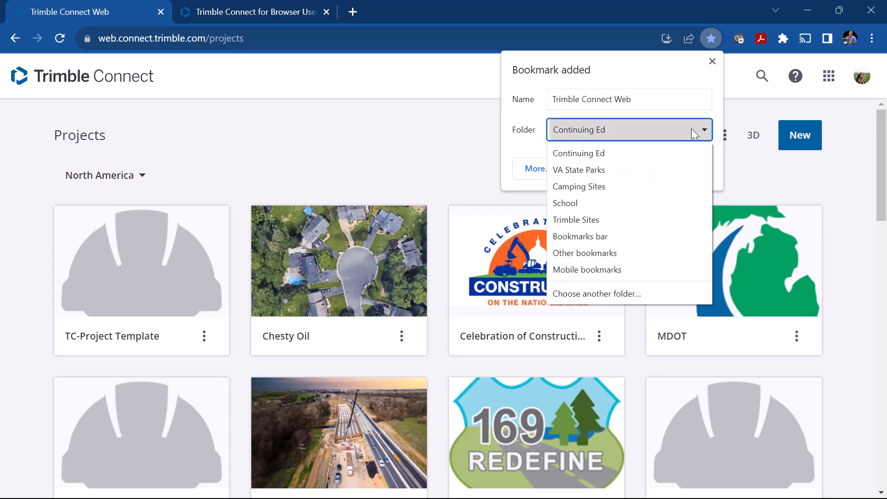
{"action": "left_click", "coordinate": [576, 219]}
{"action": "left_click", "coordinate": [633, 167]}
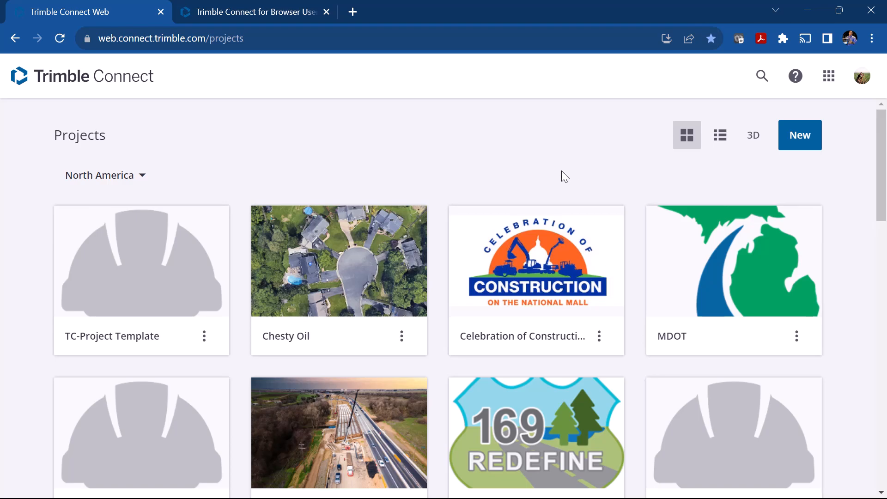
Look through the North America projects, open the Chesty Oil project to view its files, and return to all projects.
{"action": "scroll", "coordinate": [470, 253], "scroll_direction": "down", "scroll_amount": 1}
{"action": "scroll", "coordinate": [471, 259], "scroll_direction": "down", "scroll_amount": 12}
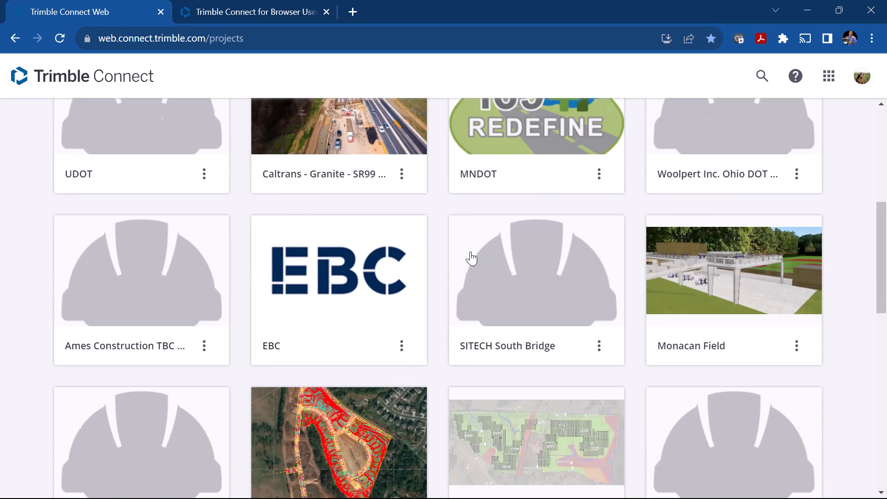
{"action": "scroll", "coordinate": [472, 259], "scroll_direction": "down", "scroll_amount": 3}
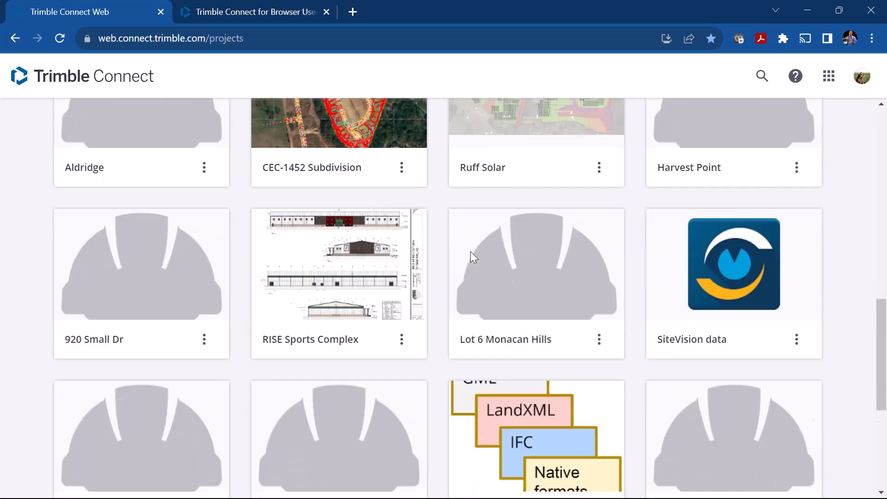
{"action": "scroll", "coordinate": [471, 259], "scroll_direction": "up", "scroll_amount": 15}
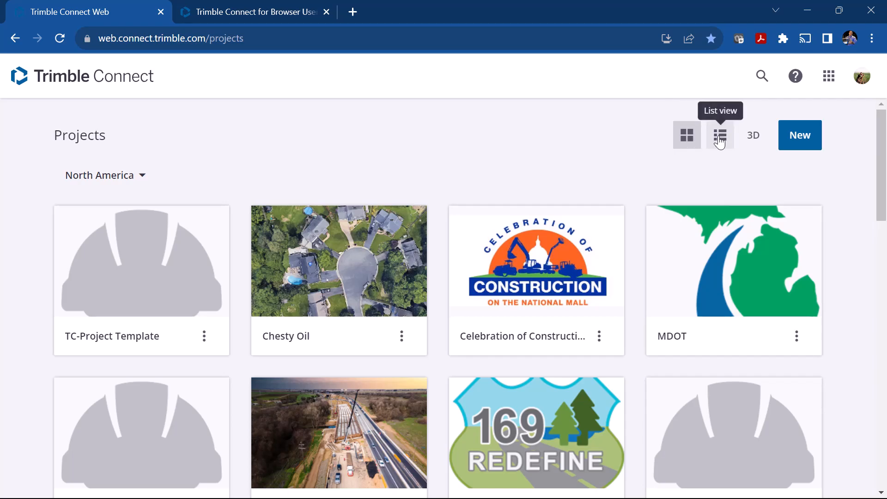
{"action": "left_click", "coordinate": [751, 142]}
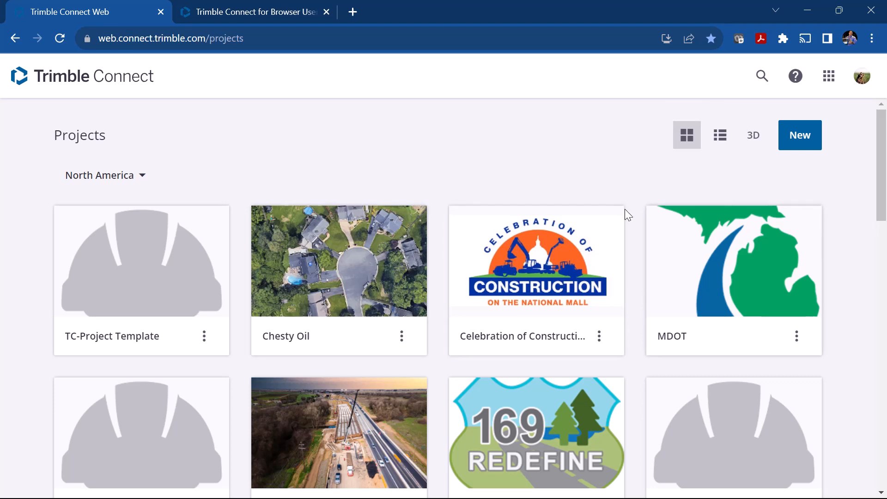
{"action": "left_click", "coordinate": [341, 291]}
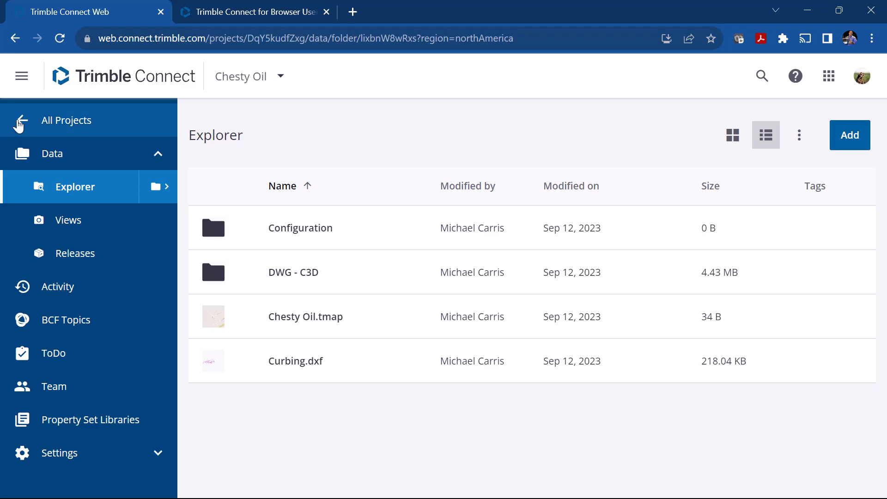
{"action": "left_click", "coordinate": [18, 125]}
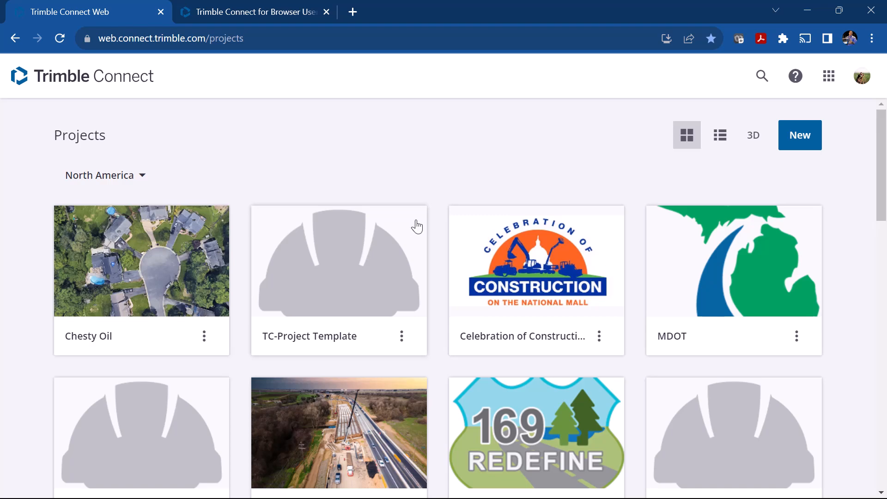
Start a new project named Demo Project with North America as its server location.
{"action": "left_click", "coordinate": [782, 137]}
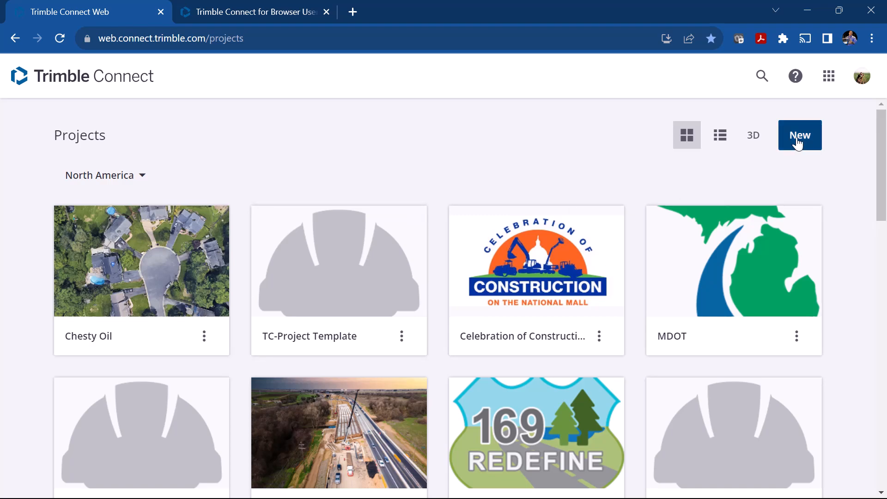
{"action": "left_click", "coordinate": [389, 187]}
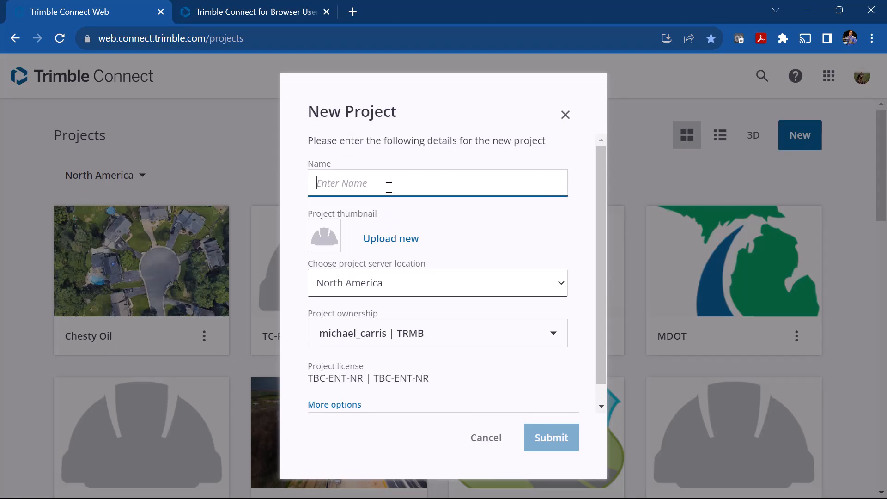
{"action": "type", "text": "Demo P"}
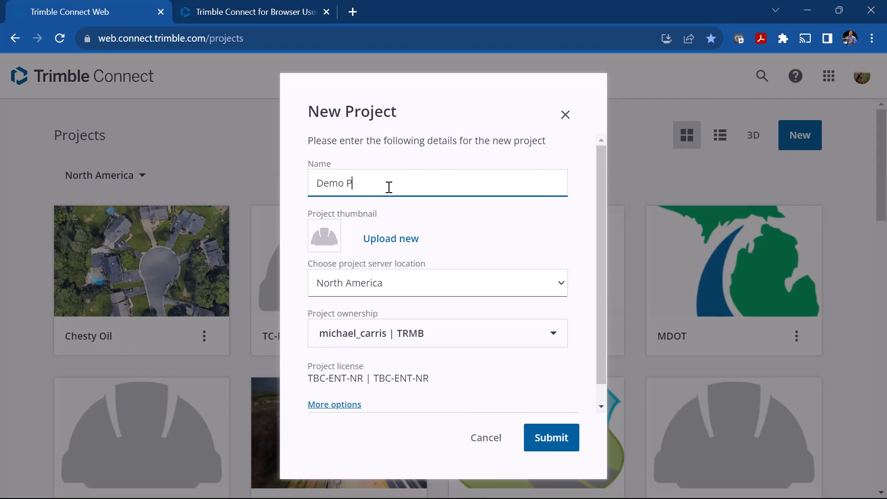
{"action": "type", "text": "roject"}
{"action": "left_click", "coordinate": [563, 285]}
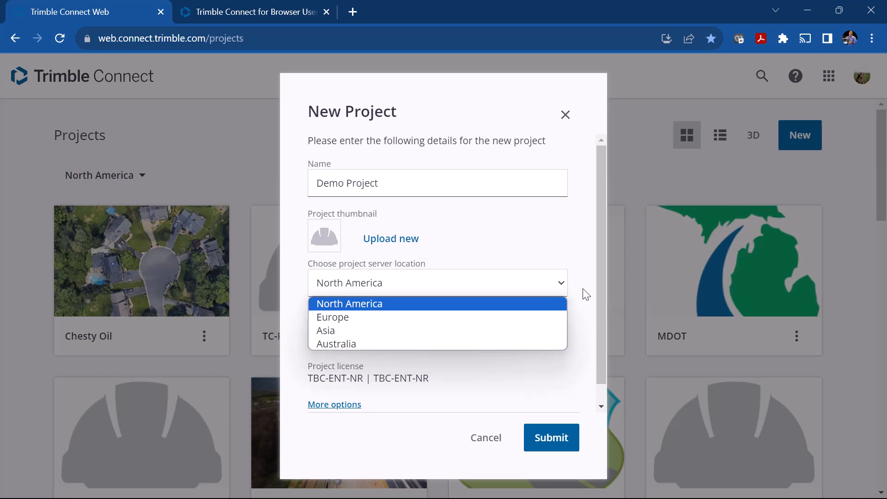
{"action": "left_click", "coordinate": [564, 304]}
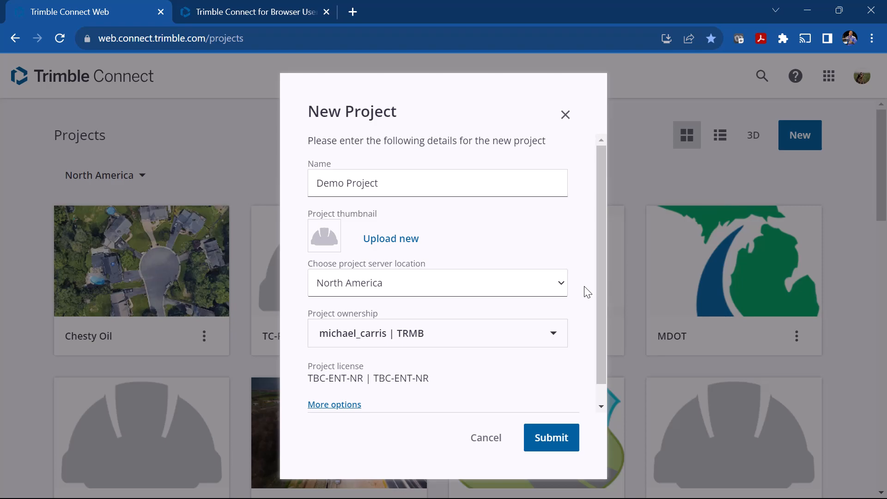
Review the optional description, start date and end date fields, leave them empty, and submit the new project.
{"action": "scroll", "coordinate": [587, 292], "scroll_direction": "down", "scroll_amount": 1}
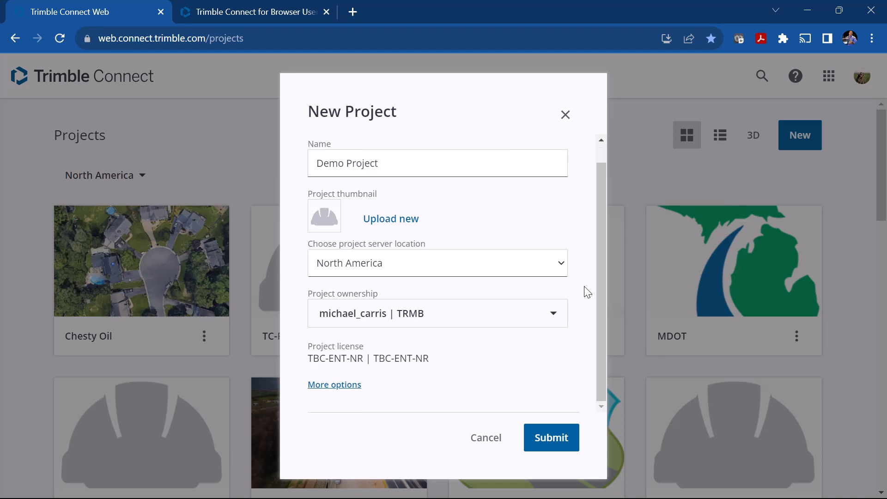
{"action": "left_click", "coordinate": [358, 392]}
{"action": "scroll", "coordinate": [426, 341], "scroll_direction": "down", "scroll_amount": 3}
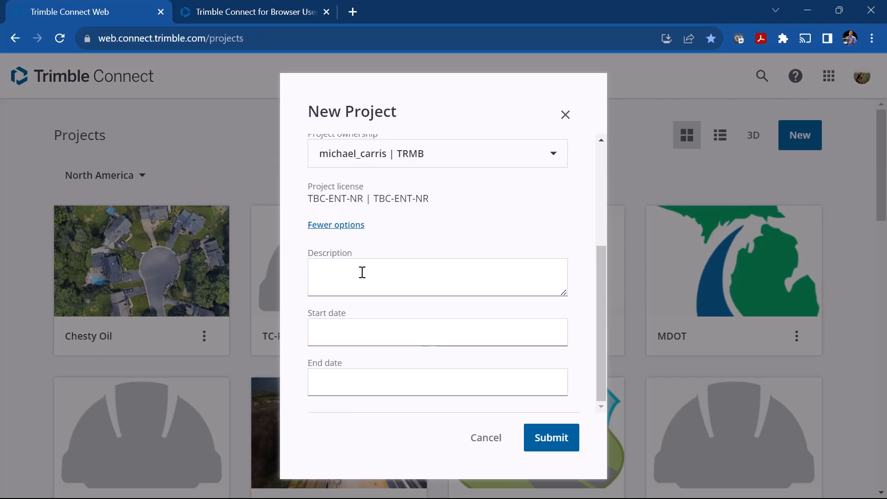
{"action": "left_click", "coordinate": [402, 269]}
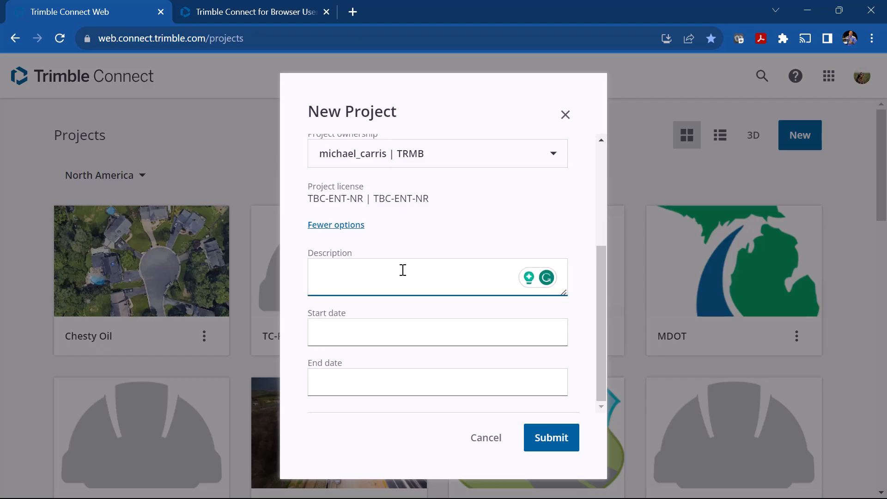
{"action": "left_click", "coordinate": [364, 328]}
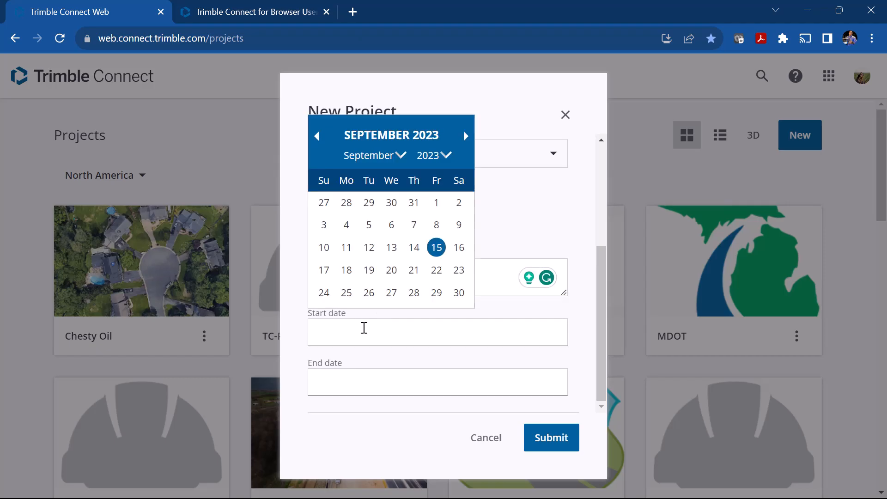
{"action": "left_click", "coordinate": [369, 380]}
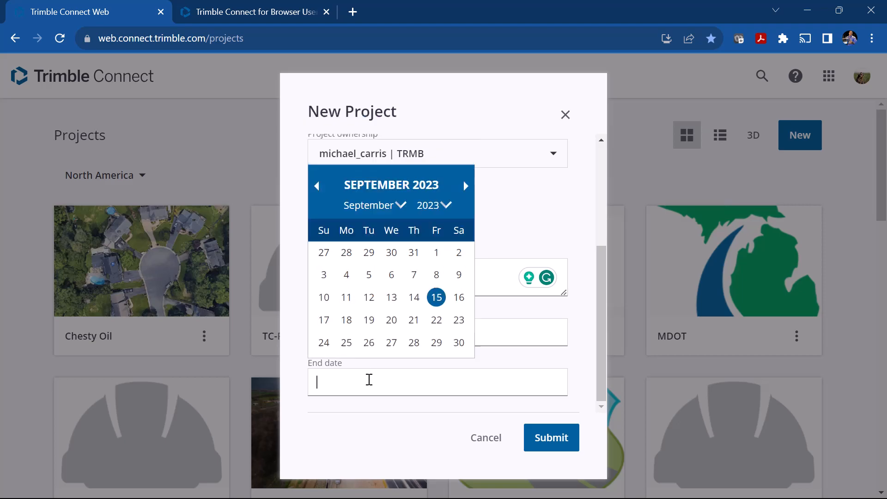
{"action": "left_click", "coordinate": [495, 242]}
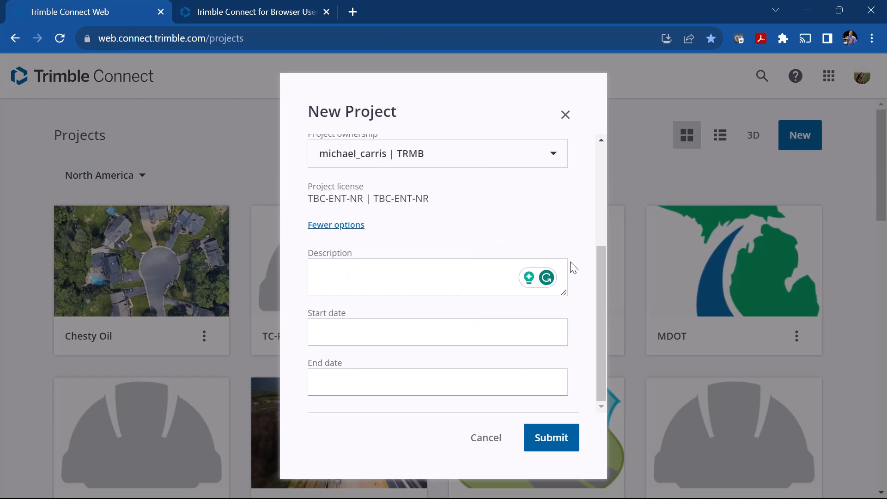
{"action": "scroll", "coordinate": [573, 268], "scroll_direction": "up", "scroll_amount": 5}
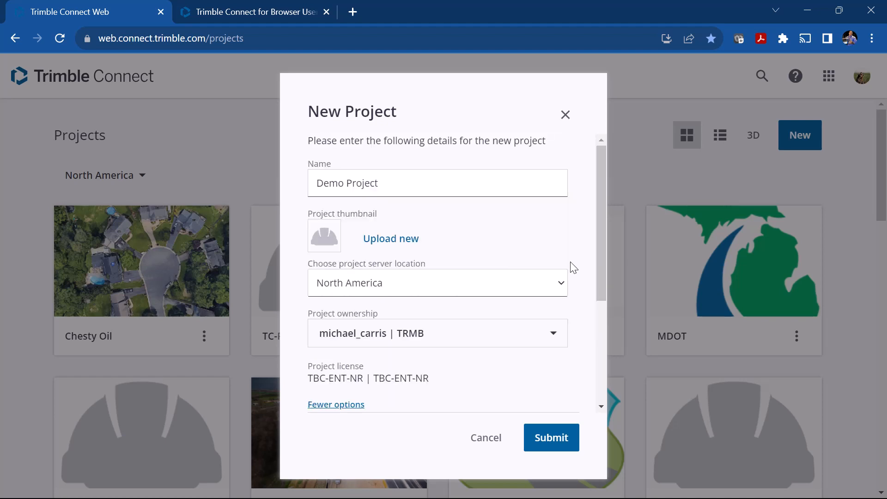
{"action": "left_click", "coordinate": [558, 439]}
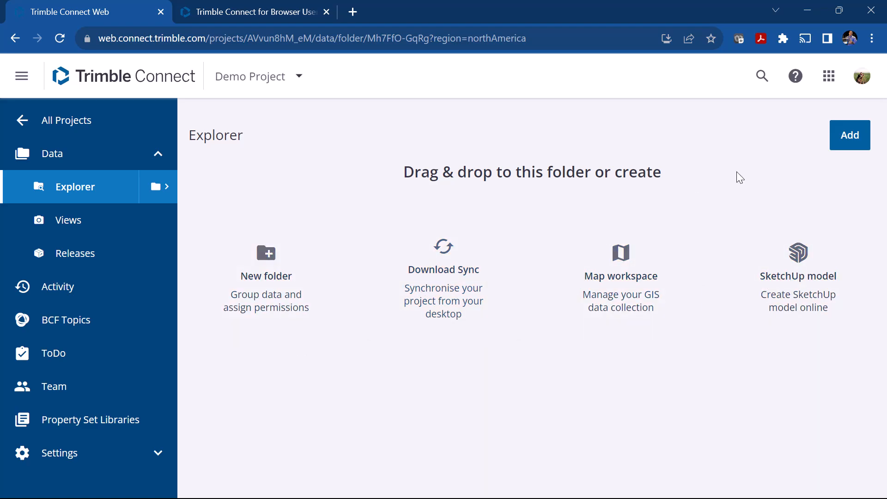
Create a folder named Cad Drawing in Demo Project.
{"action": "left_click", "coordinate": [839, 144]}
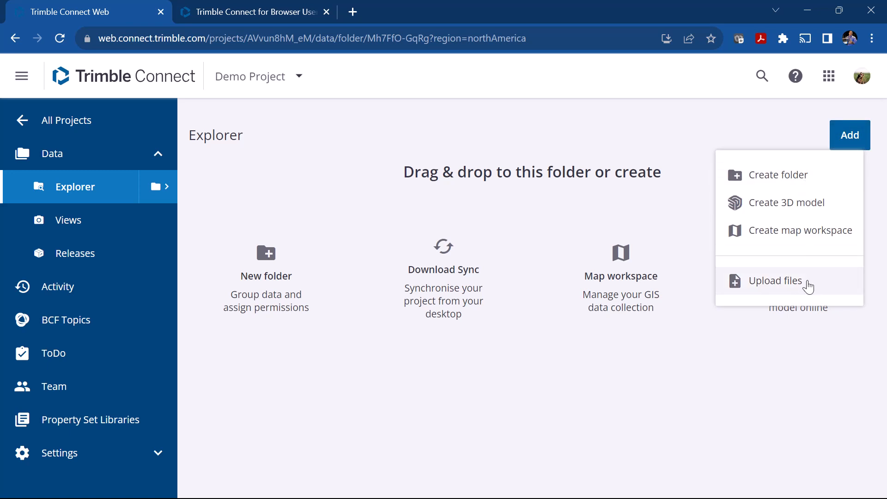
{"action": "left_click", "coordinate": [273, 268]}
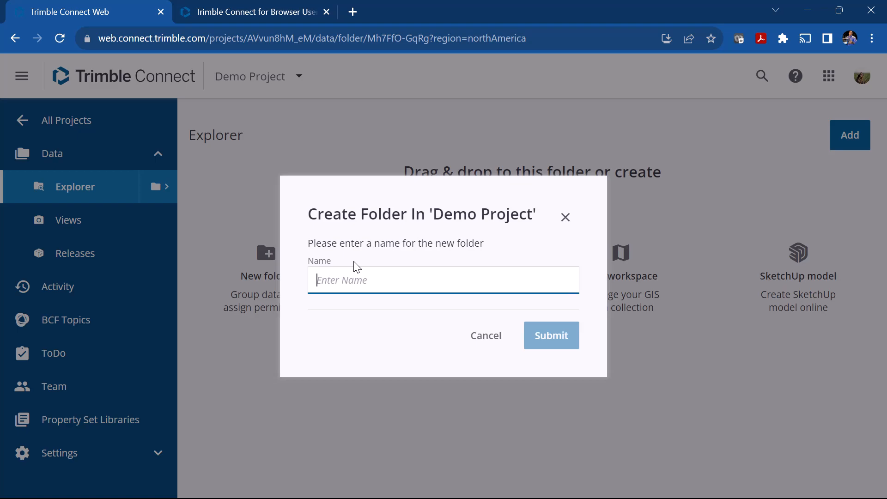
{"action": "type", "text": "Cad Drawing"}
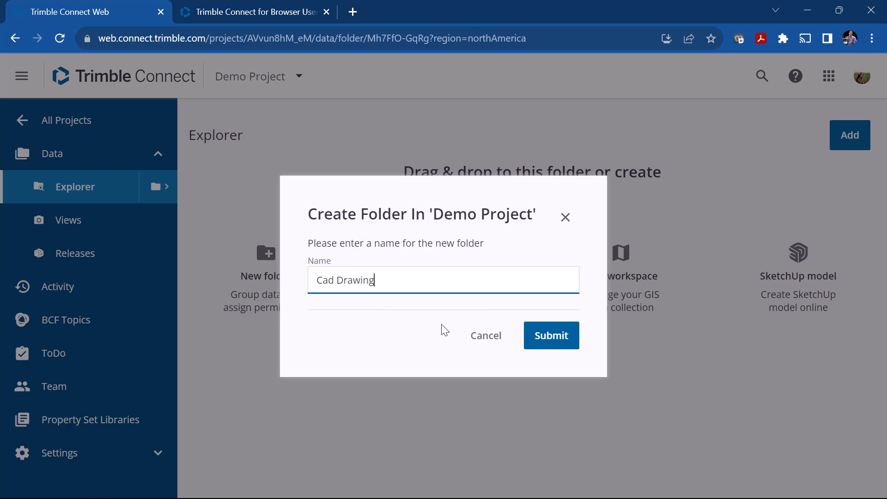
{"action": "left_click", "coordinate": [546, 336]}
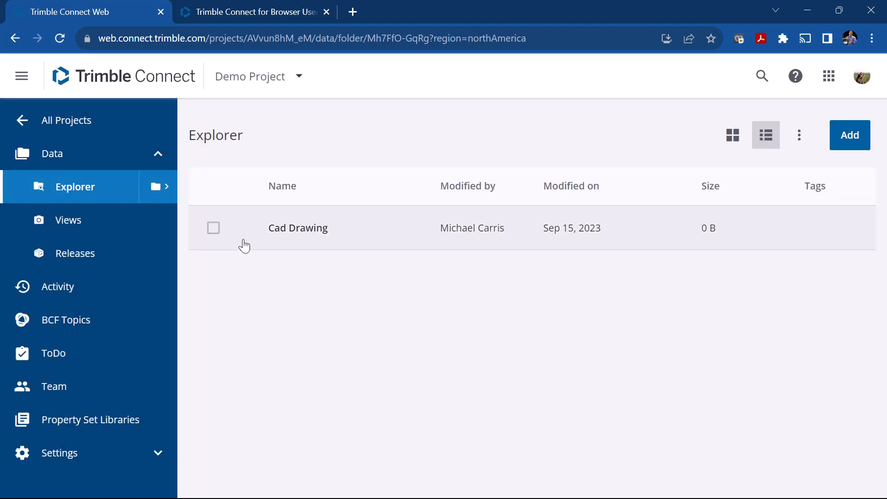
Create a folder named Survey Data at the top level of Demo Project.
{"action": "left_click", "coordinate": [844, 147]}
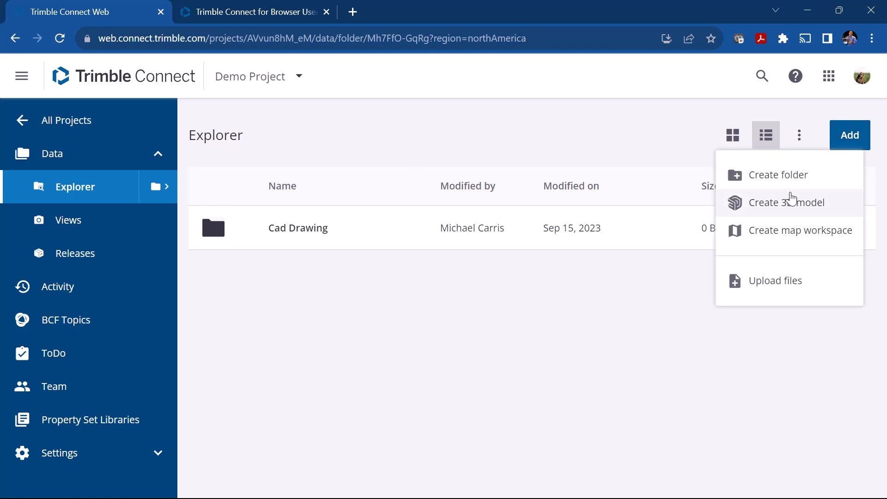
{"action": "left_click", "coordinate": [780, 180]}
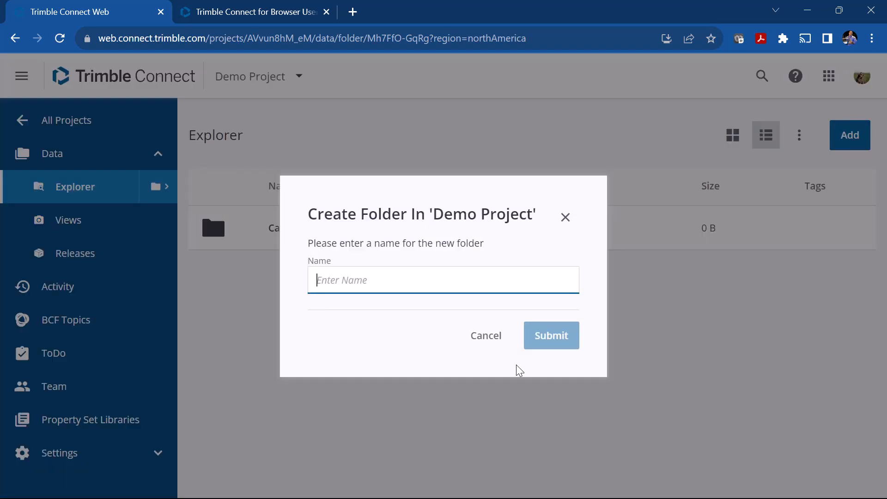
{"action": "type", "text": "Surey D"}
{"action": "key", "text": "BackSpace"}
{"action": "key", "text": "BackSpace"}
{"action": "key", "text": "BackSpace"}
{"action": "key", "text": "BackSpace"}
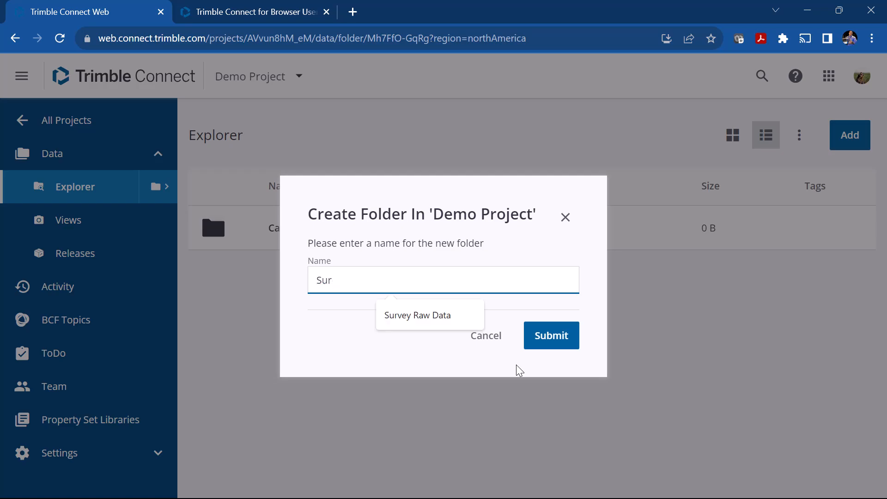
{"action": "type", "text": "vey Data"}
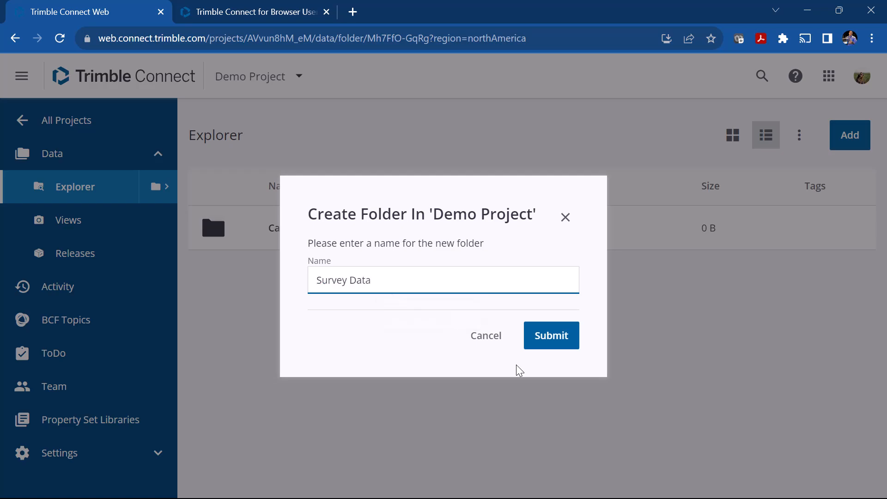
{"action": "left_click", "coordinate": [536, 346]}
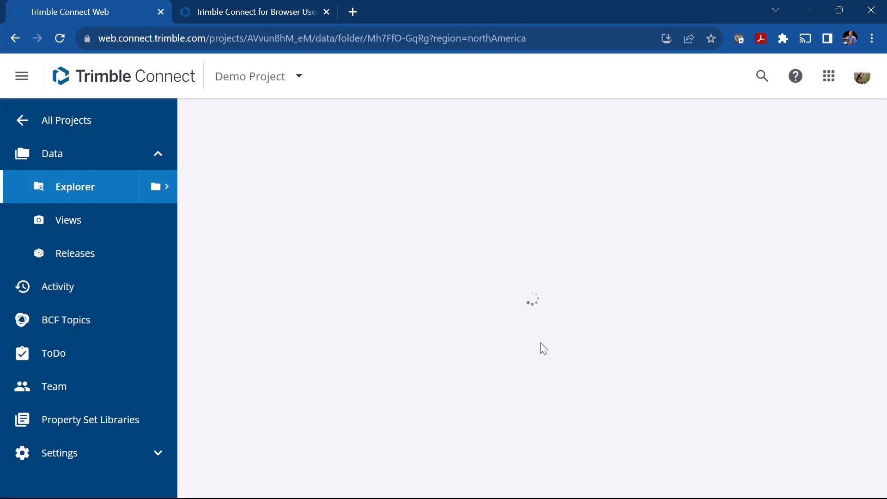
Create a folder named GIS Data Files at the top level of Demo Project.
{"action": "left_click", "coordinate": [837, 147]}
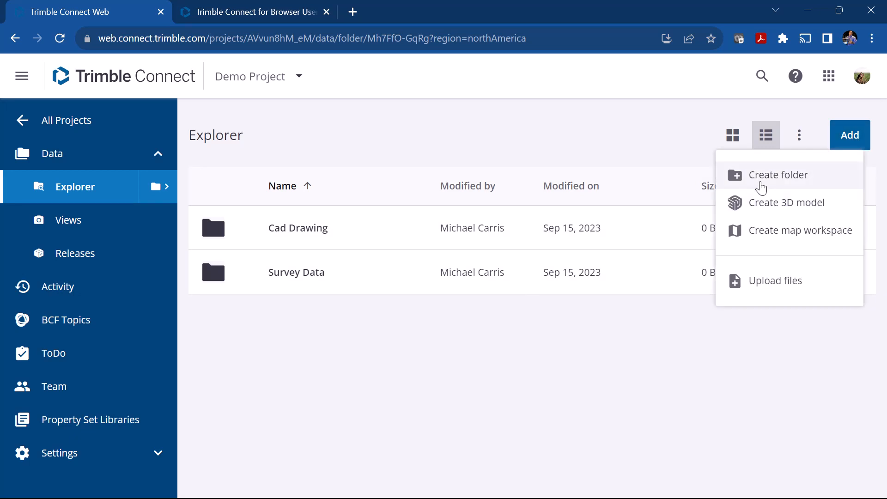
{"action": "left_click", "coordinate": [778, 174]}
{"action": "type", "text": "GIS Data Files"}
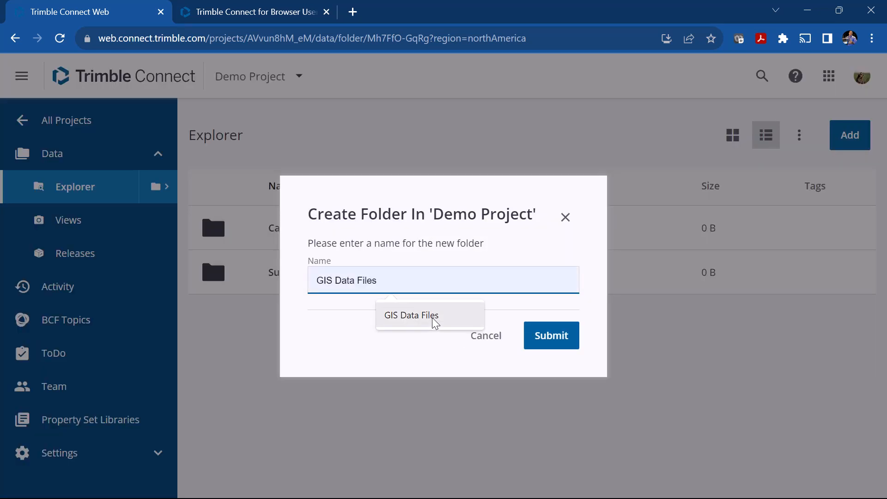
{"action": "left_click", "coordinate": [434, 319]}
{"action": "left_click", "coordinate": [568, 351]}
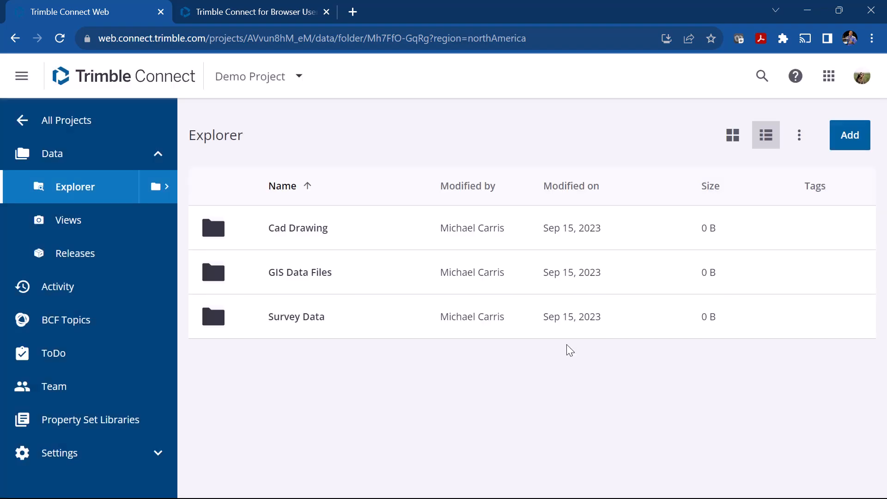
Create a folder named Deliverables at the top level of Demo Project.
{"action": "left_click", "coordinate": [850, 135]}
{"action": "left_click", "coordinate": [775, 178]}
{"action": "type", "text": "Delib"}
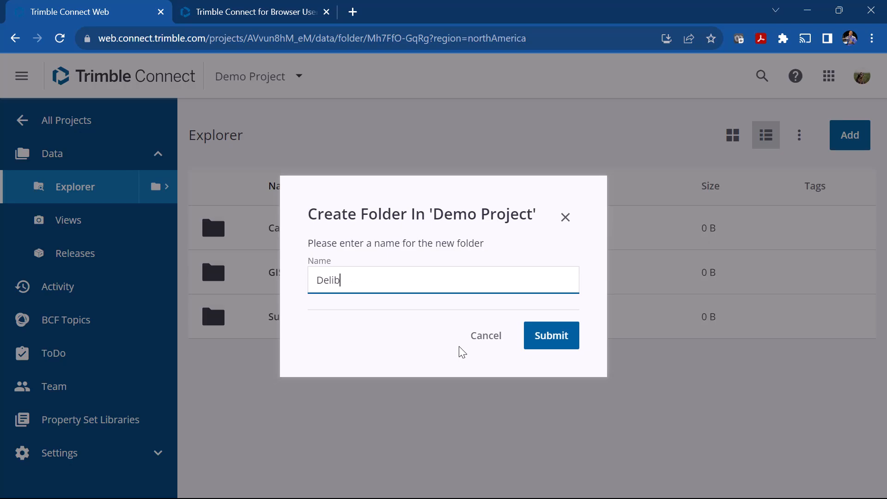
{"action": "key", "text": "BackSpace"}
{"action": "type", "text": "verables"}
{"action": "left_click", "coordinate": [550, 335]}
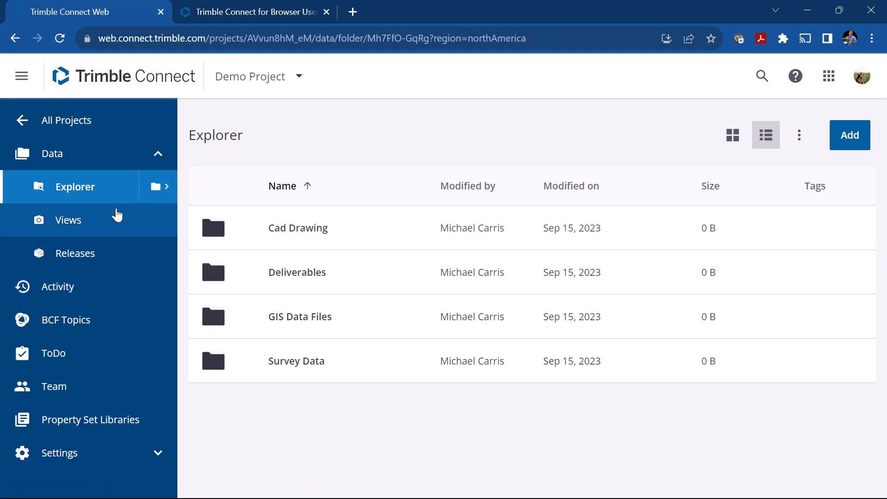
Examine the project's Views, Releases, Activity, BCF Topics and ToDo pages.
{"action": "left_click", "coordinate": [87, 229]}
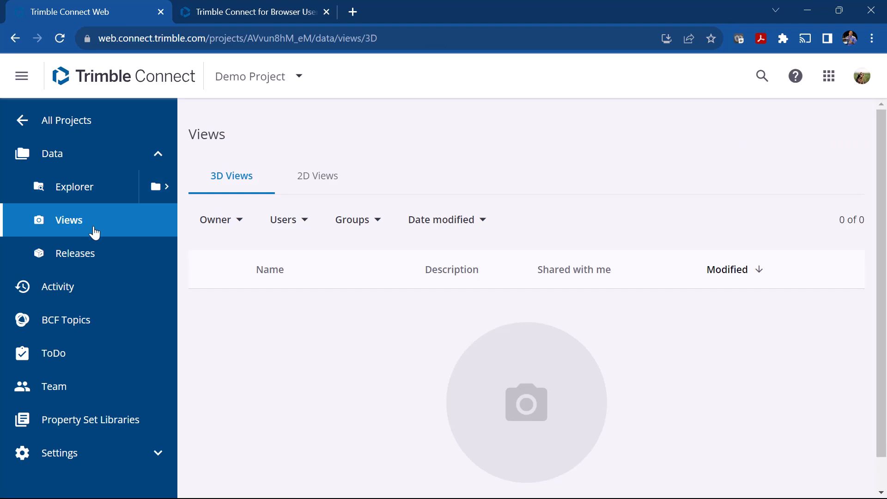
{"action": "left_click", "coordinate": [77, 262]}
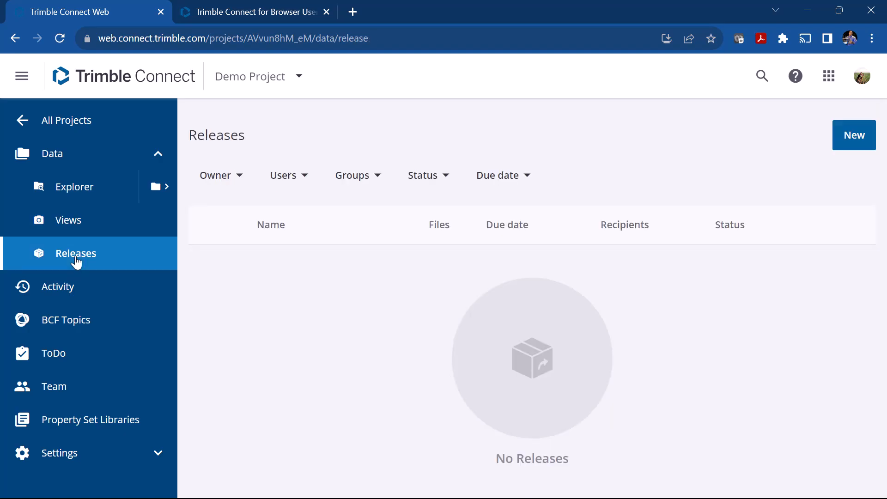
{"action": "left_click", "coordinate": [79, 302]}
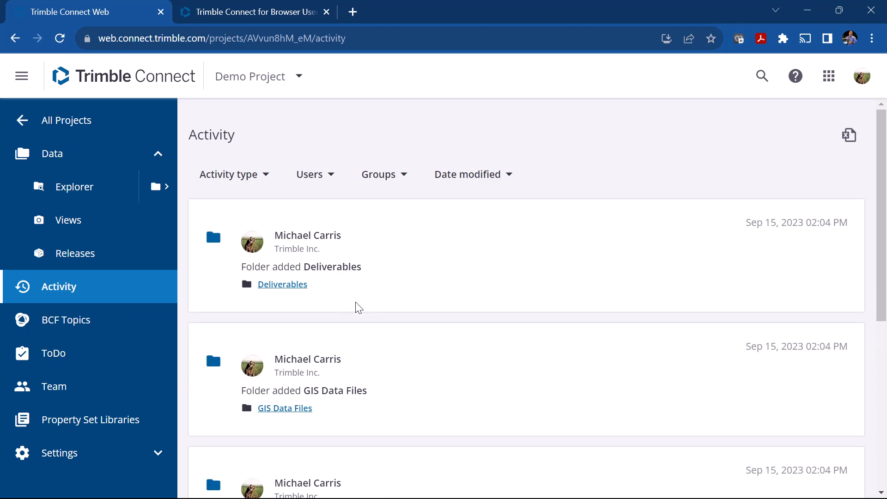
{"action": "scroll", "coordinate": [427, 405], "scroll_direction": "down", "scroll_amount": 3}
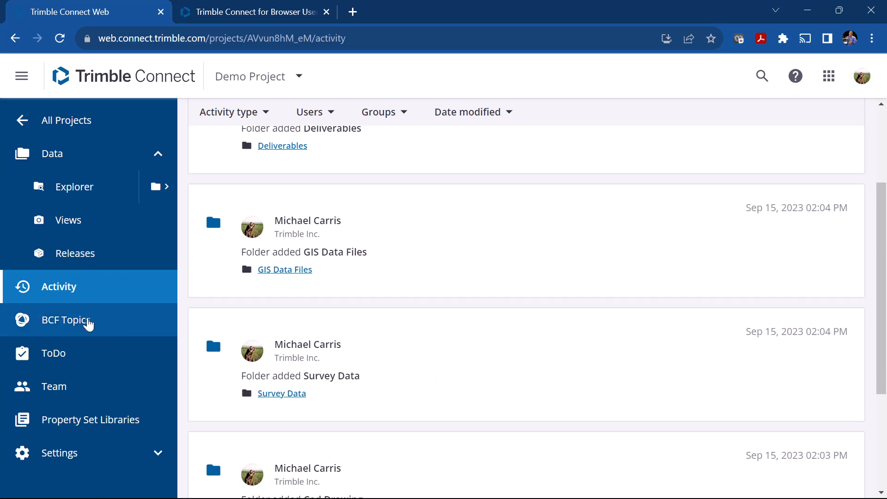
{"action": "left_click", "coordinate": [87, 322]}
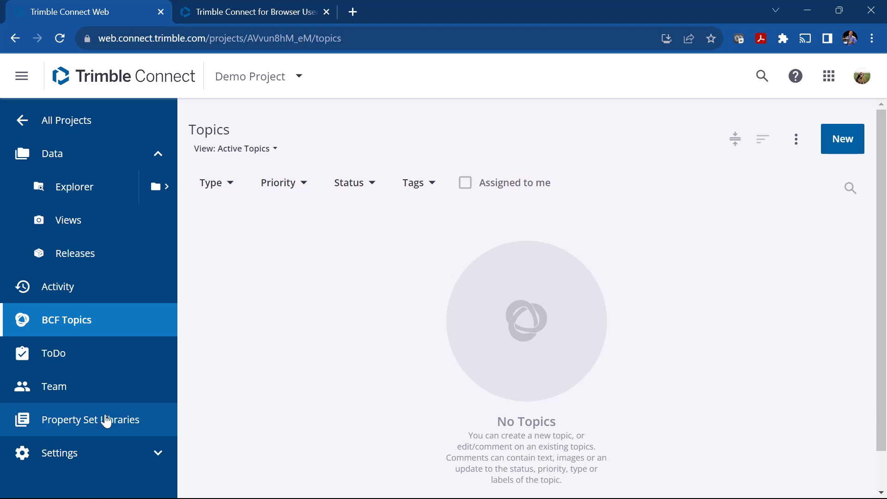
{"action": "left_click", "coordinate": [70, 365]}
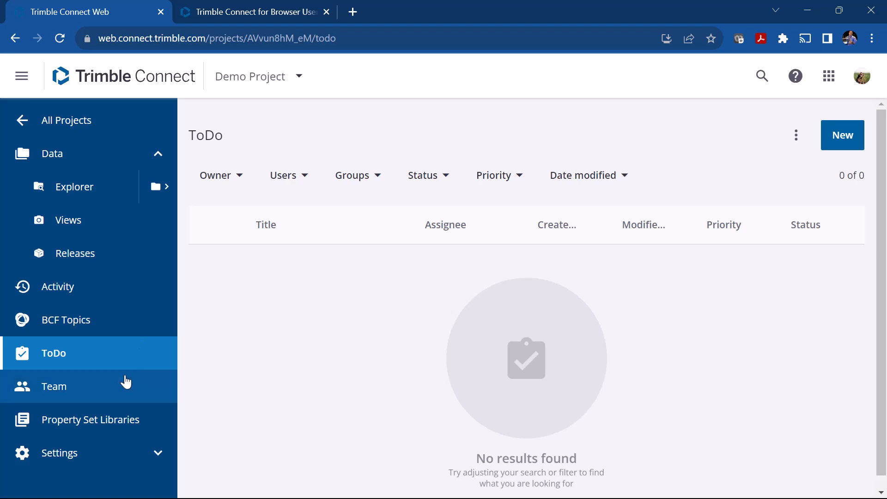
Examine the Team page and its project invitation form without inviting anyone, and view the Property Set Libraries page.
{"action": "left_click", "coordinate": [76, 402]}
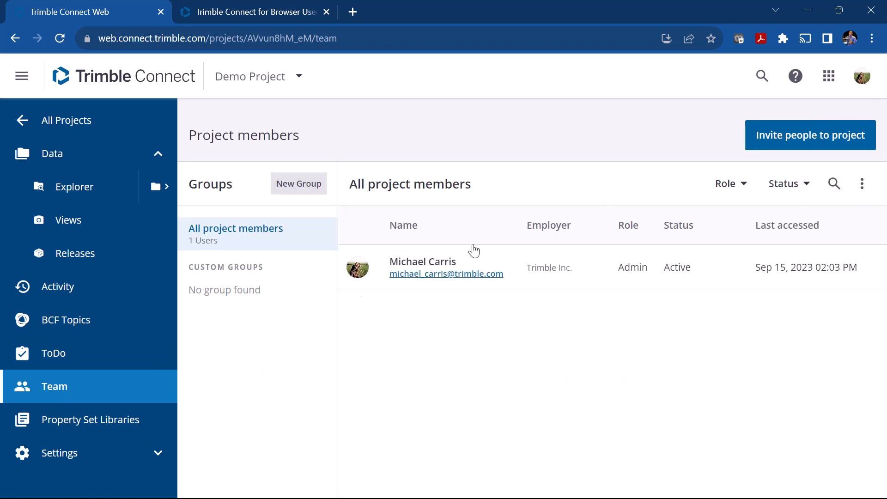
{"action": "left_click", "coordinate": [791, 137]}
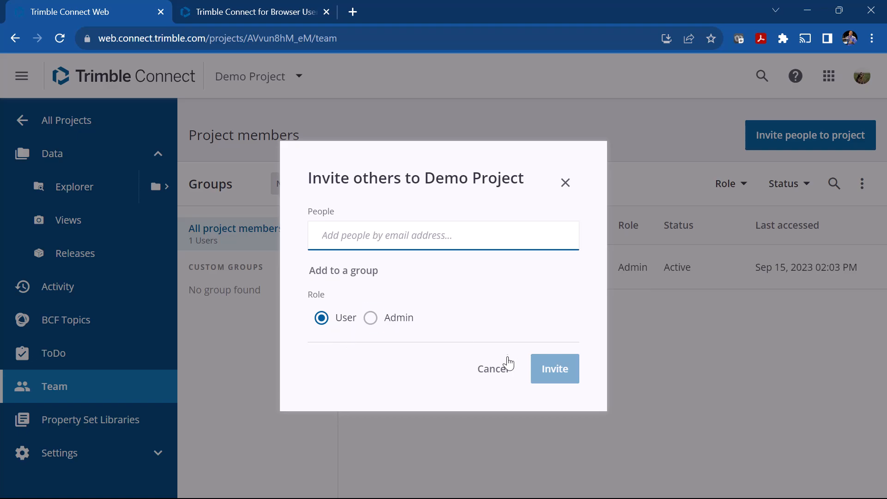
{"action": "left_click", "coordinate": [484, 376]}
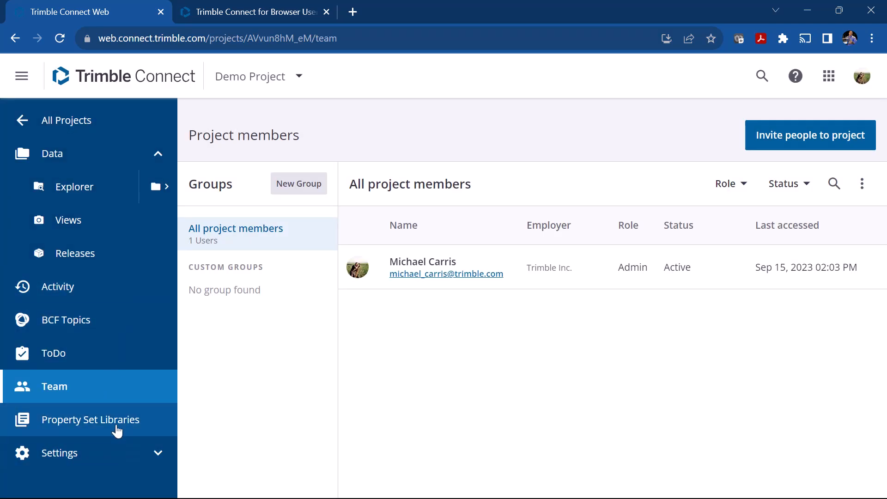
{"action": "left_click", "coordinate": [117, 431]}
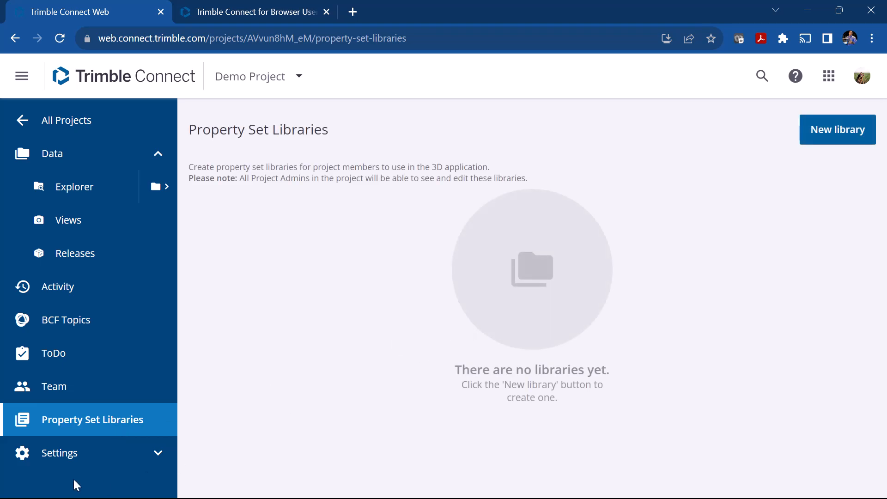
In the project details, draw a five-point project boundary on the map around Virginia and neighbouring states, and save the changes.
{"action": "left_click", "coordinate": [74, 457]}
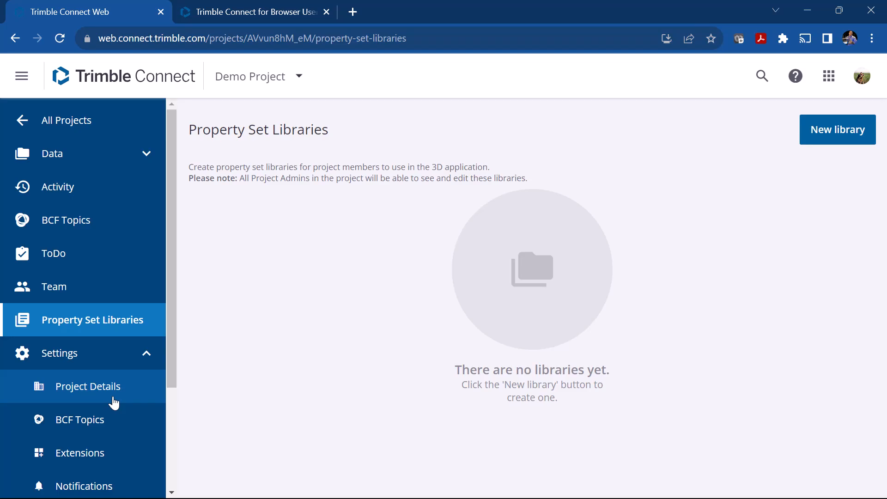
{"action": "left_click", "coordinate": [107, 397]}
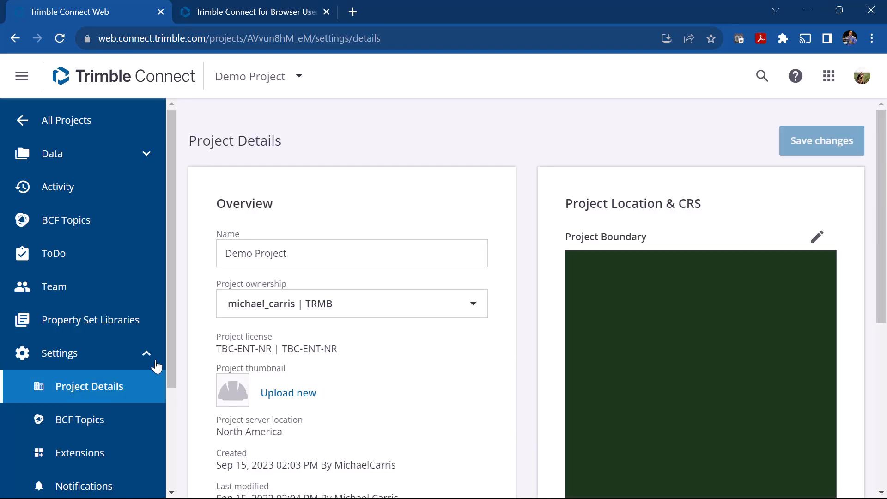
{"action": "left_click_drag", "start_coordinate": [723, 406], "coordinate": [603, 358]}
{"action": "left_click_drag", "start_coordinate": [699, 371], "coordinate": [654, 360]}
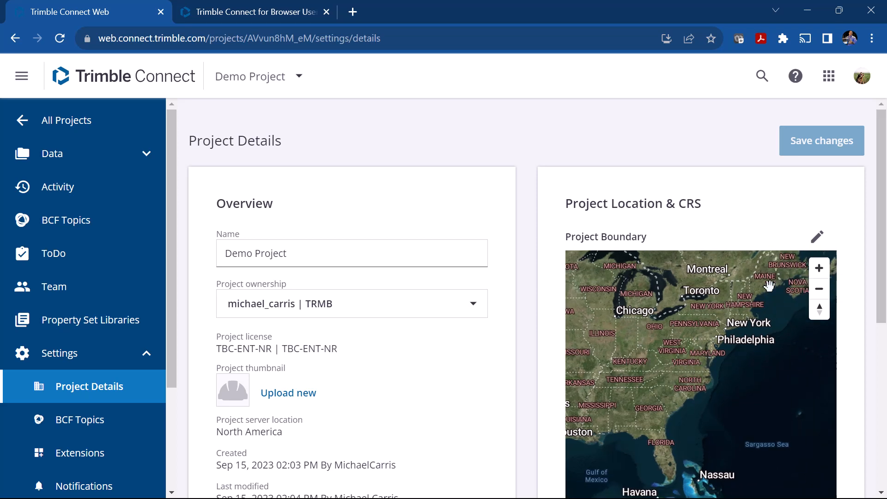
{"action": "left_click", "coordinate": [816, 236]}
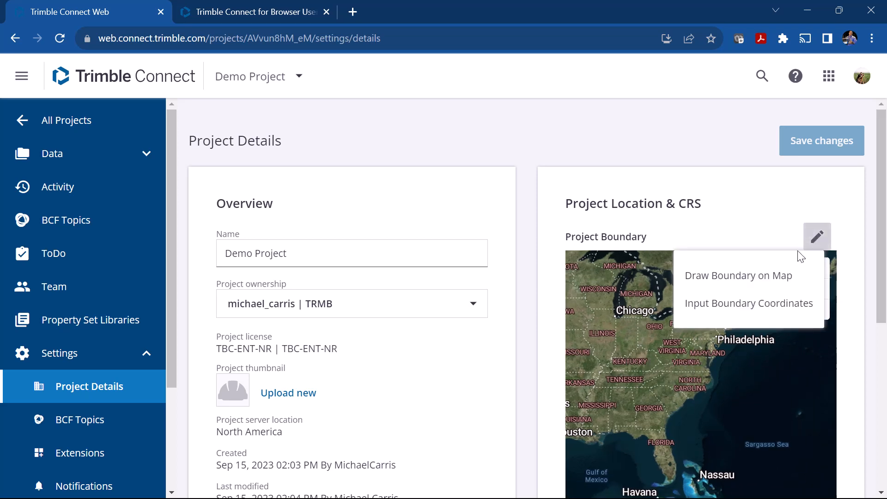
{"action": "left_click", "coordinate": [736, 277]}
{"action": "left_click", "coordinate": [643, 369]}
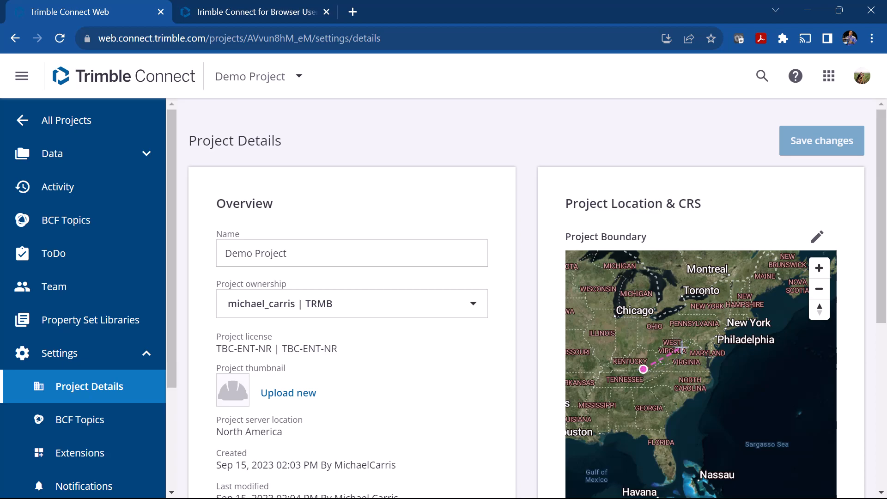
{"action": "left_click", "coordinate": [684, 341]}
{"action": "left_click", "coordinate": [712, 339]}
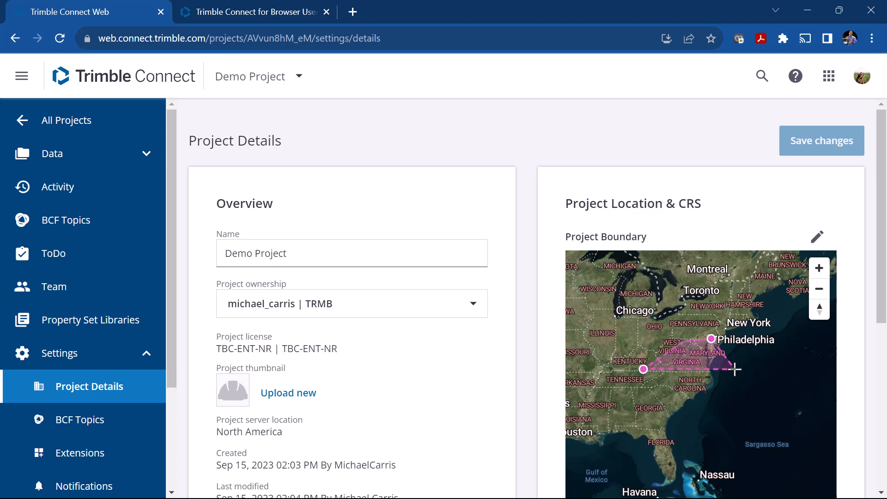
{"action": "left_click", "coordinate": [729, 372]}
{"action": "left_click", "coordinate": [681, 382]}
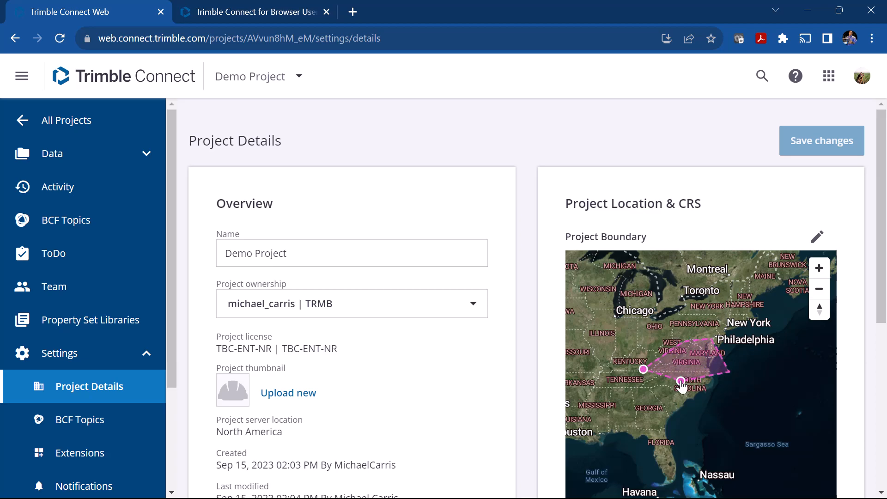
{"action": "left_click", "coordinate": [681, 381]}
{"action": "scroll", "coordinate": [680, 379], "scroll_direction": "up", "scroll_amount": 3}
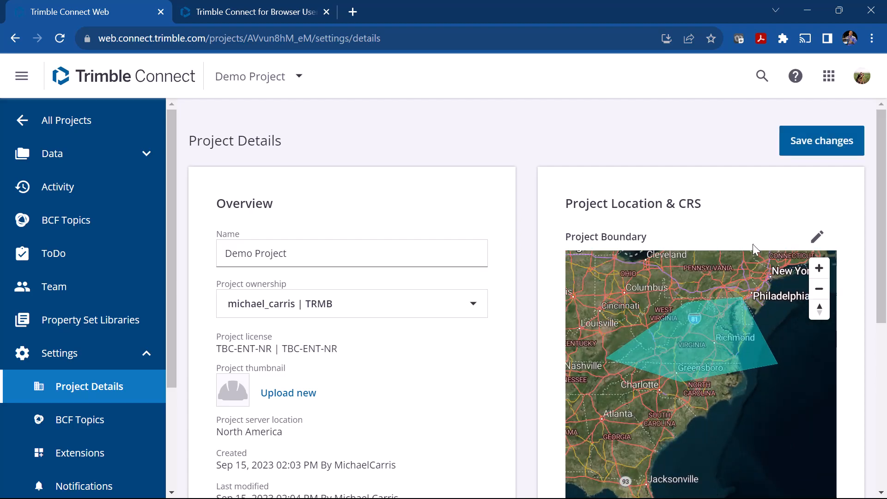
{"action": "left_click", "coordinate": [805, 153]}
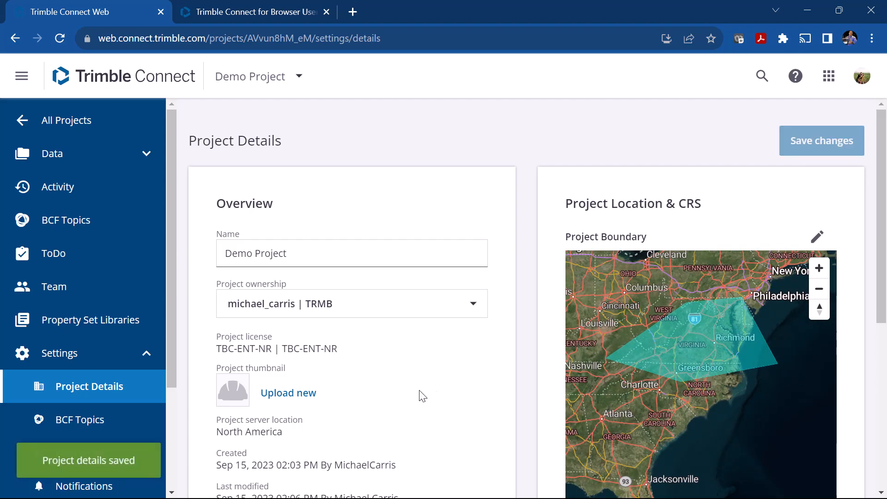
Examine the machine control attributes form, including the WorksOS customer choices, and close it without saving.
{"action": "scroll", "coordinate": [424, 394], "scroll_direction": "down", "scroll_amount": 6}
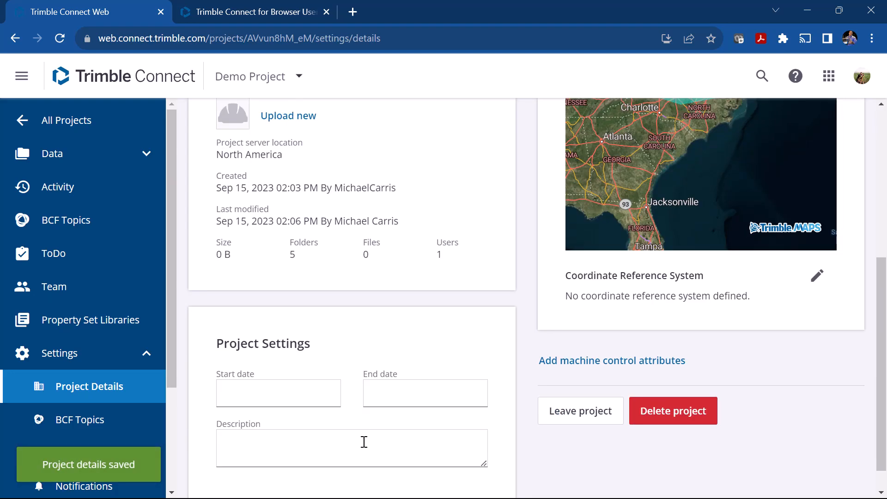
{"action": "left_click", "coordinate": [634, 369]}
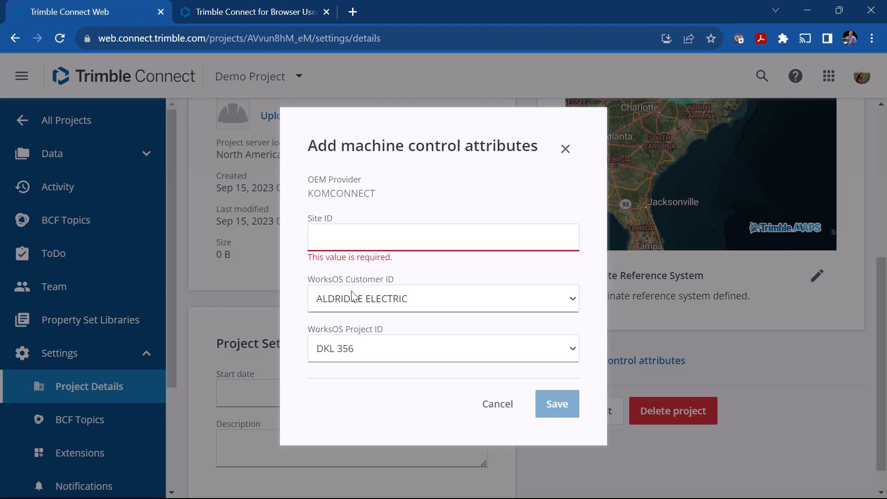
{"action": "left_click", "coordinate": [405, 306]}
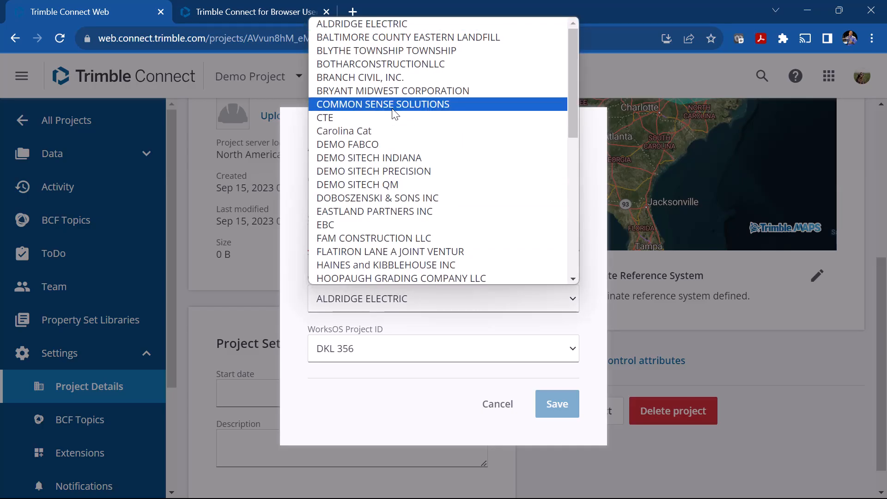
{"action": "left_click", "coordinate": [297, 348]}
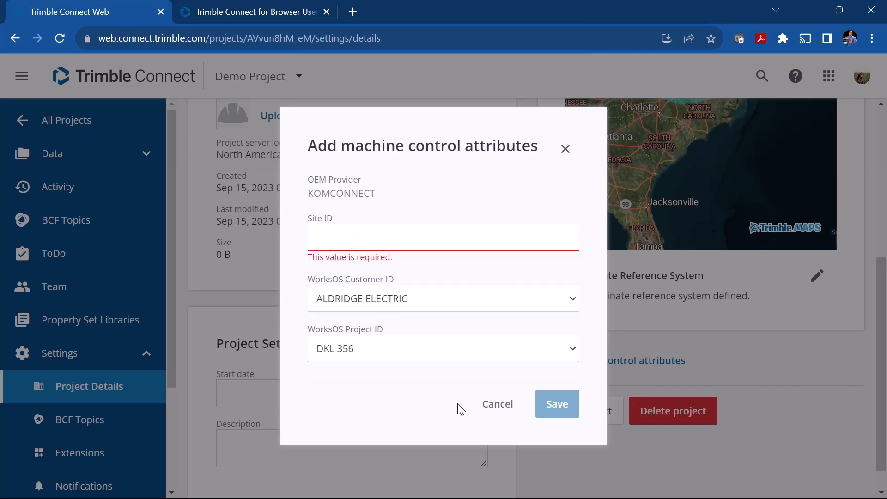
{"action": "left_click", "coordinate": [494, 415]}
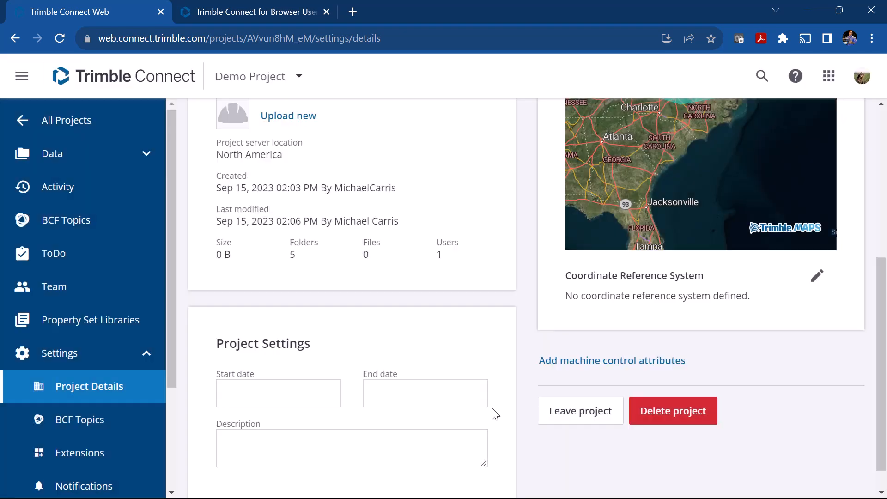
Select U.S. Survey Feet as the project's unit system and review the unit and display precision fields without saving.
{"action": "scroll", "coordinate": [94, 455], "scroll_direction": "down", "scroll_amount": 3}
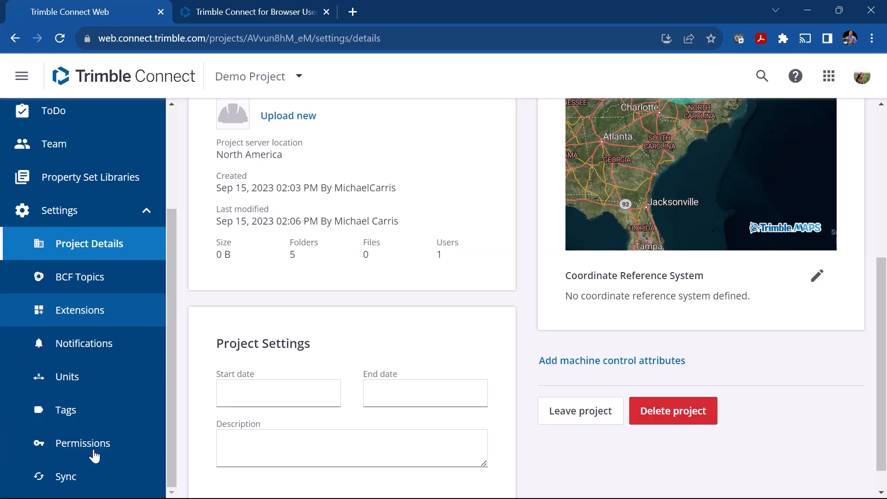
{"action": "left_click", "coordinate": [67, 380]}
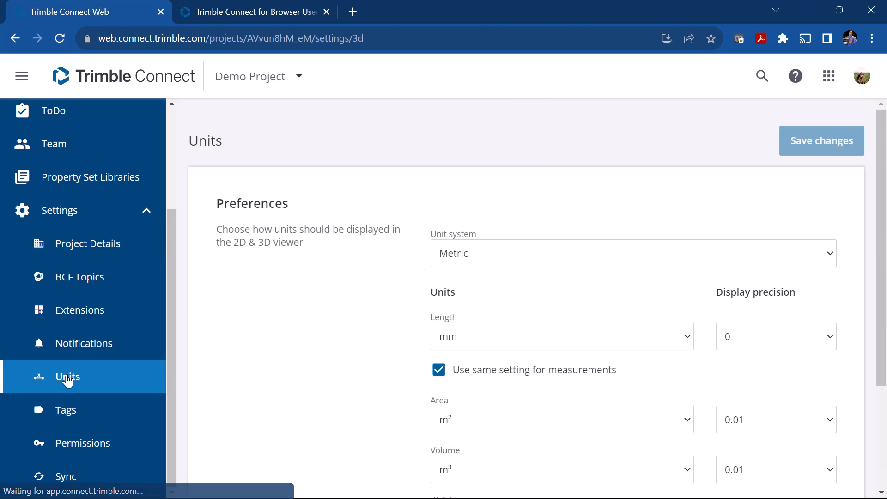
{"action": "left_click", "coordinate": [459, 264]}
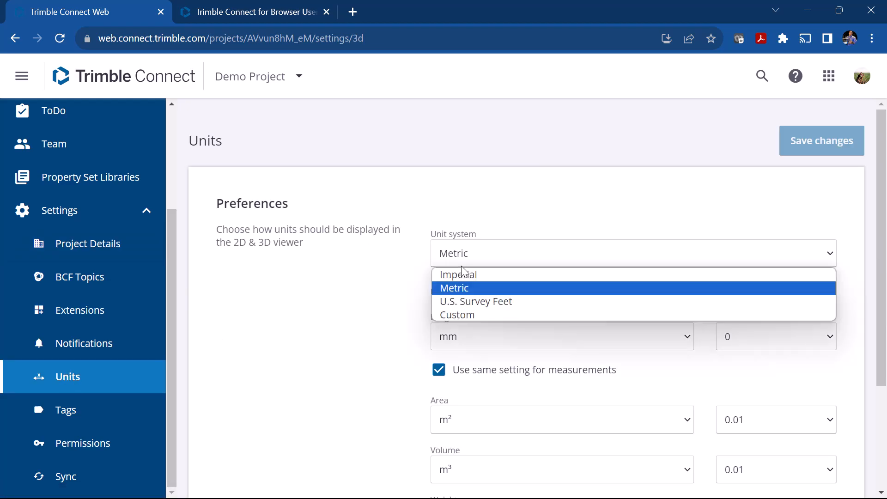
{"action": "left_click", "coordinate": [455, 303]}
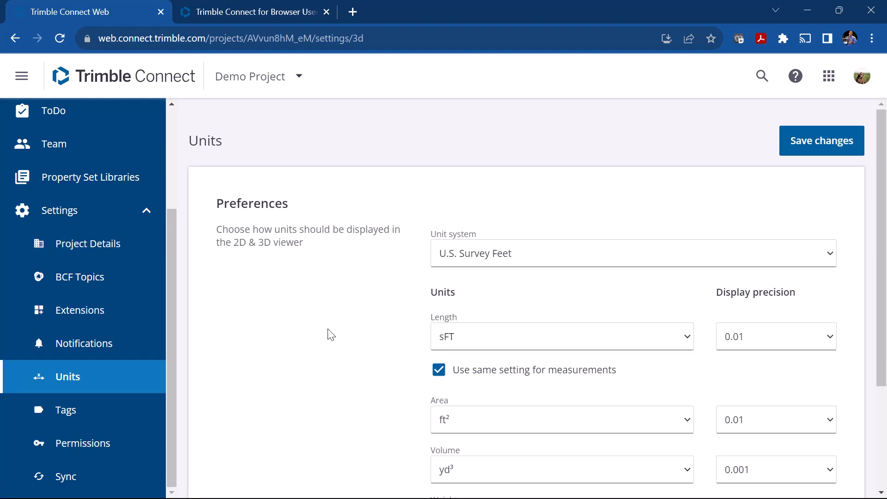
{"action": "scroll", "coordinate": [329, 333], "scroll_direction": "down", "scroll_amount": 1}
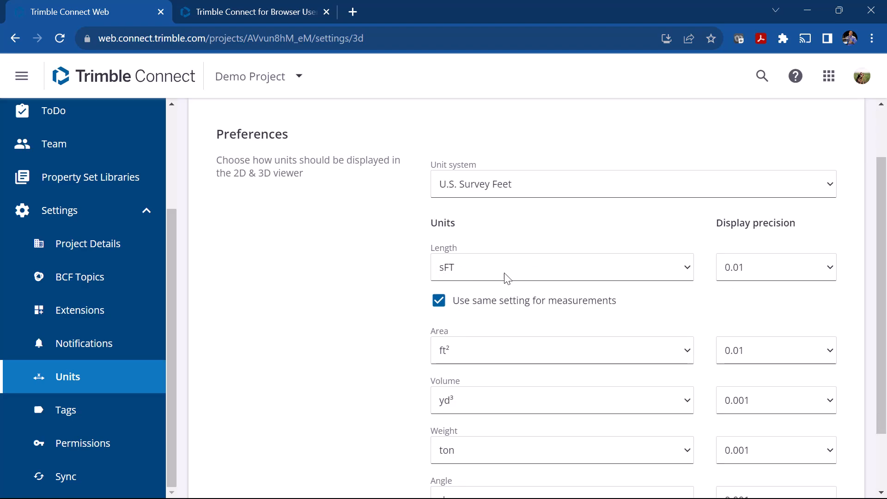
{"action": "scroll", "coordinate": [633, 415], "scroll_direction": "down", "scroll_amount": 1}
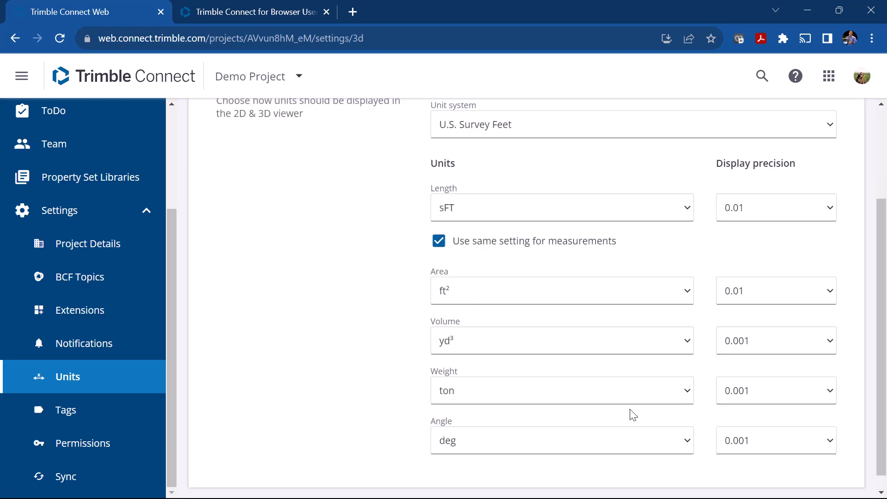
{"action": "scroll", "coordinate": [633, 414], "scroll_direction": "down", "scroll_amount": 1}
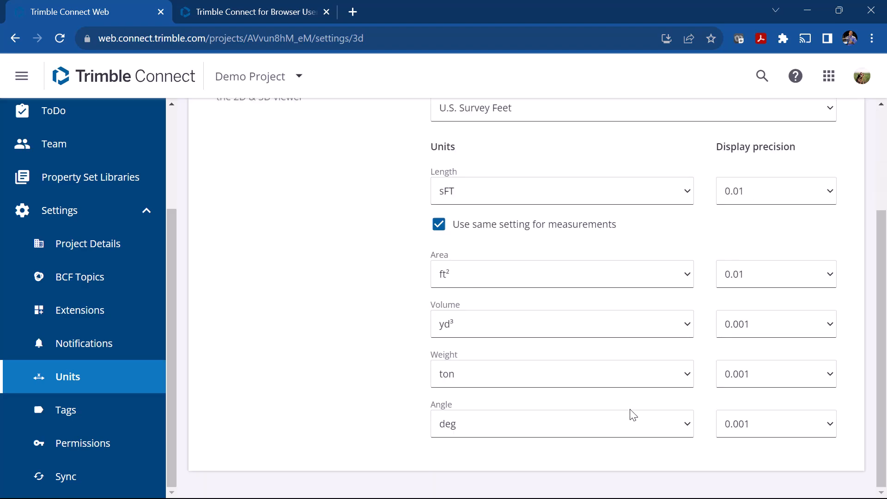
Examine the Tag Manager without adding a tag, and view the project's permission settings.
{"action": "left_click", "coordinate": [74, 423]}
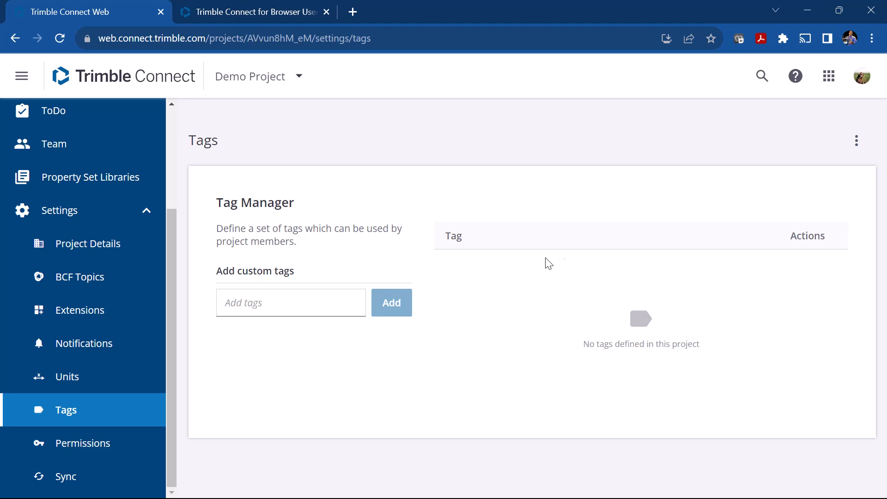
{"action": "left_click", "coordinate": [337, 307]}
{"action": "left_click", "coordinate": [95, 445]}
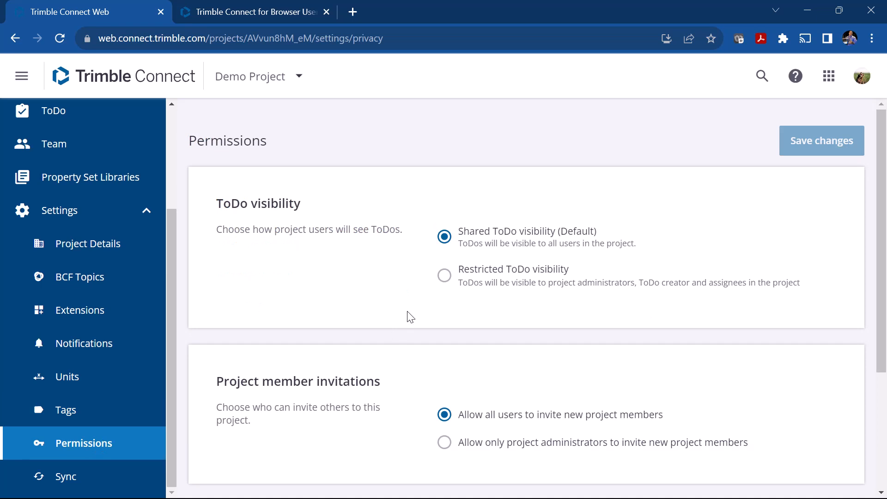
Review the remaining permission settings, and examine the sync settings for file uploads and excluded files and folders.
{"action": "scroll", "coordinate": [408, 317], "scroll_direction": "down", "scroll_amount": 3}
{"action": "scroll", "coordinate": [473, 287], "scroll_direction": "up", "scroll_amount": 3}
{"action": "left_click", "coordinate": [66, 476]}
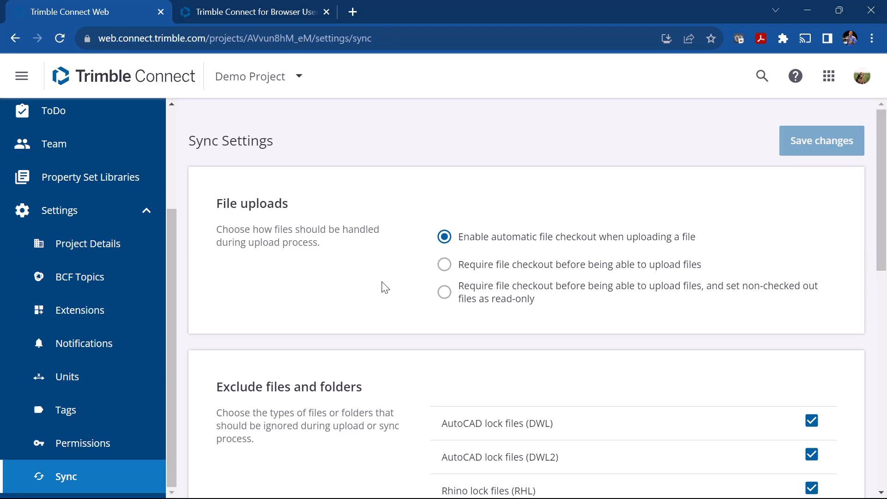
{"action": "scroll", "coordinate": [383, 359], "scroll_direction": "down", "scroll_amount": 3}
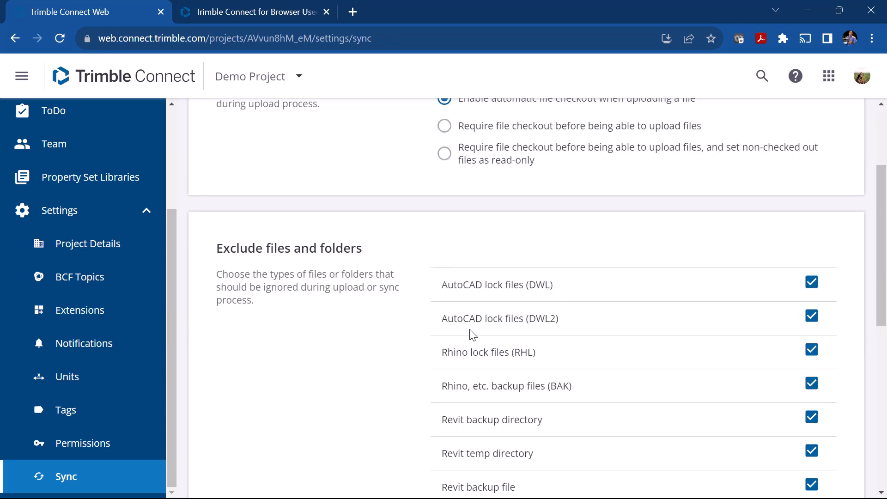
{"action": "scroll", "coordinate": [486, 420], "scroll_direction": "down", "scroll_amount": 3}
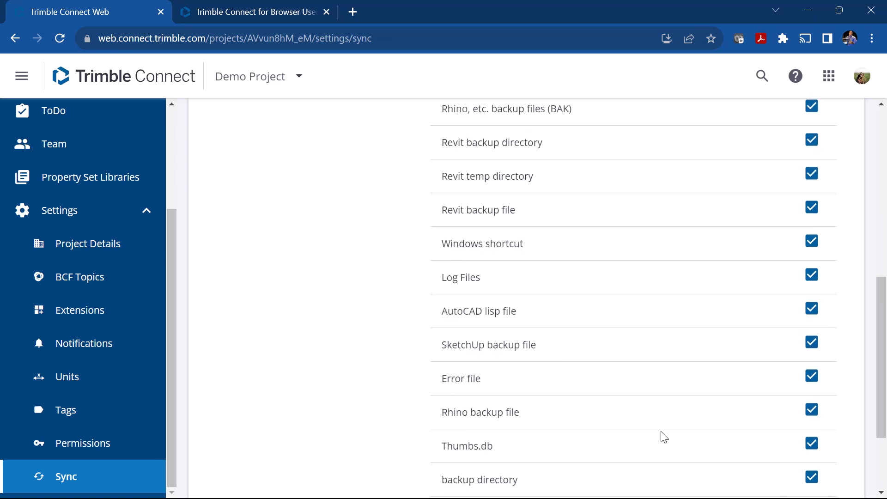
{"action": "scroll", "coordinate": [695, 378], "scroll_direction": "up", "scroll_amount": 10}
{"action": "scroll", "coordinate": [710, 395], "scroll_direction": "down", "scroll_amount": 1}
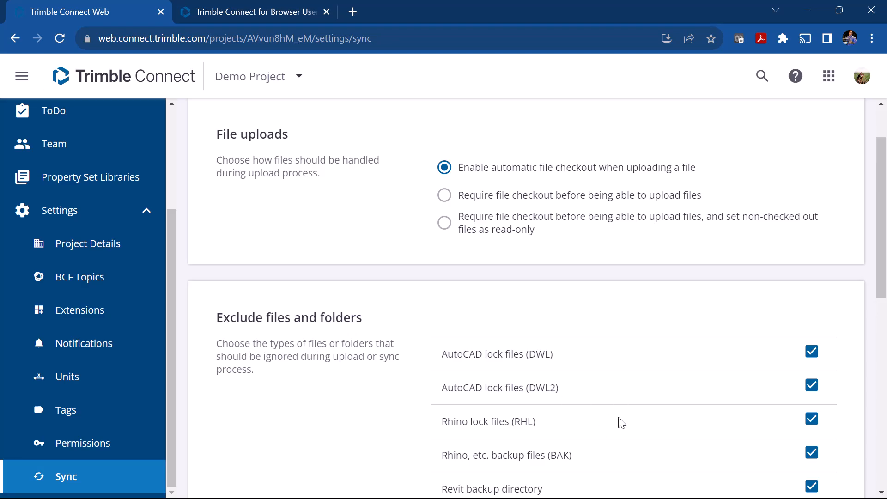
{"action": "scroll", "coordinate": [604, 448], "scroll_direction": "down", "scroll_amount": 3}
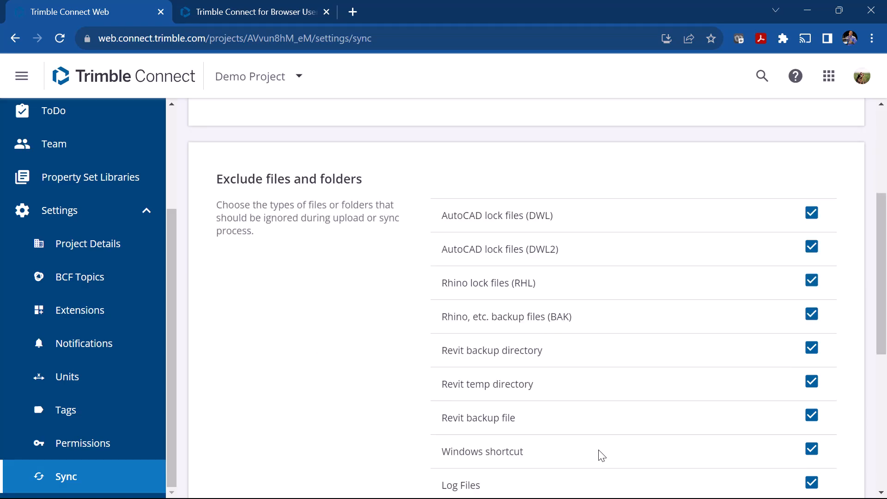
{"action": "scroll", "coordinate": [596, 432], "scroll_direction": "down", "scroll_amount": 3}
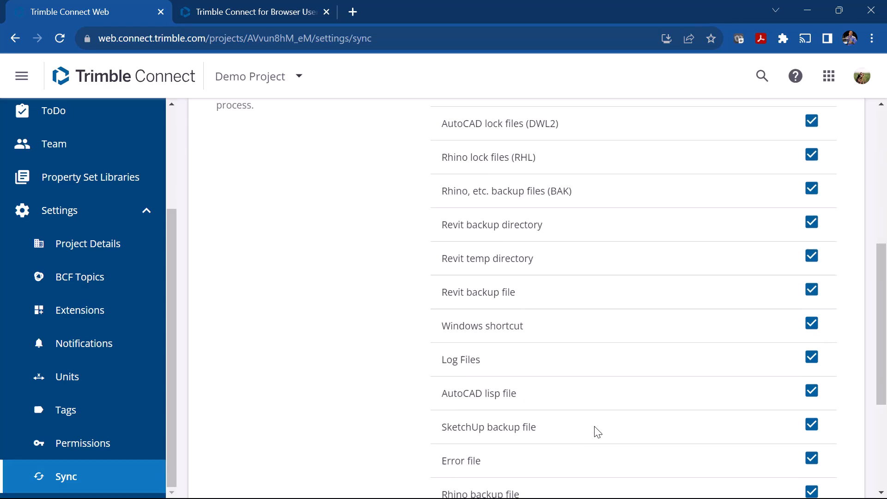
{"action": "scroll", "coordinate": [96, 314], "scroll_direction": "up", "scroll_amount": 10}
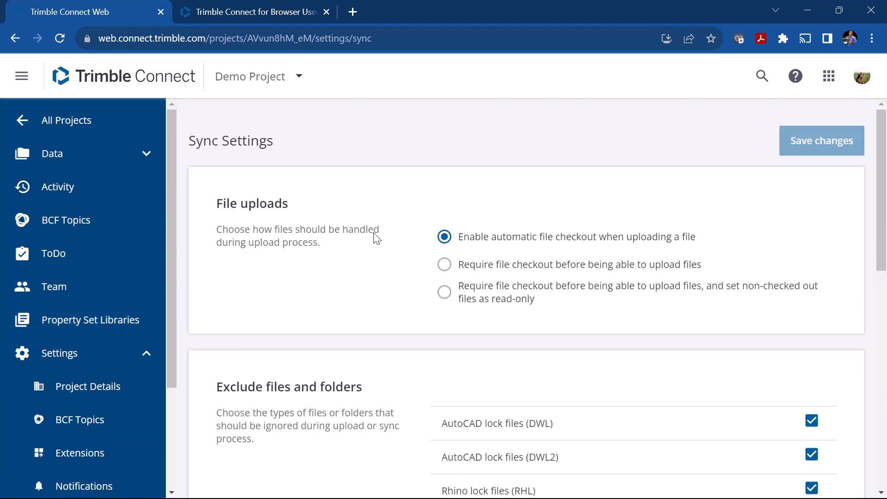
Open TC-Project Template from the project list, view its folders and settings sections, and return to all projects.
{"action": "left_click", "coordinate": [16, 127]}
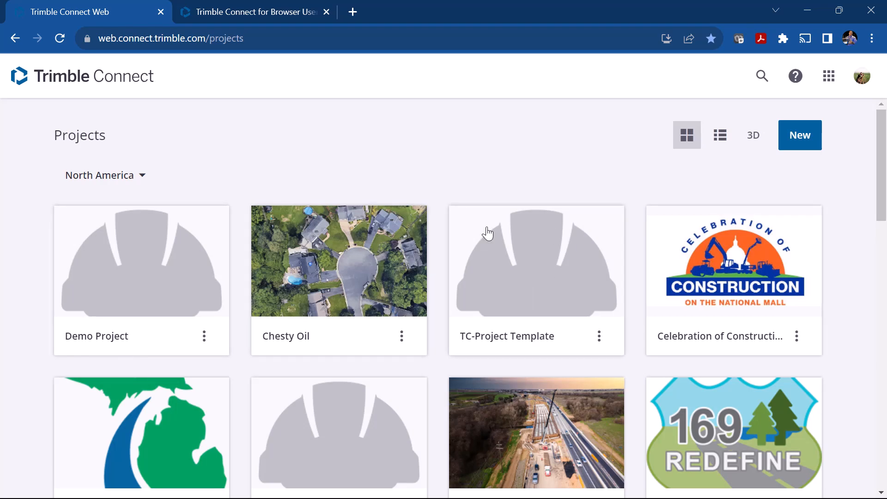
{"action": "left_click", "coordinate": [540, 281]}
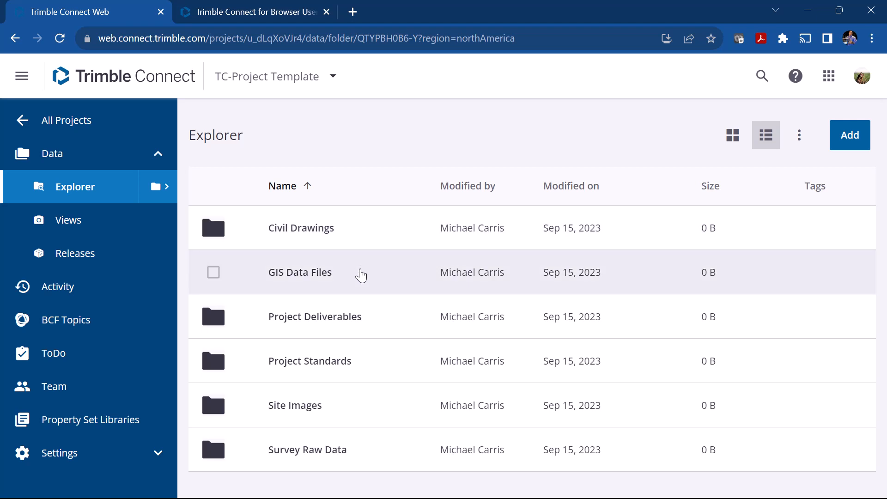
{"action": "left_click", "coordinate": [69, 462]}
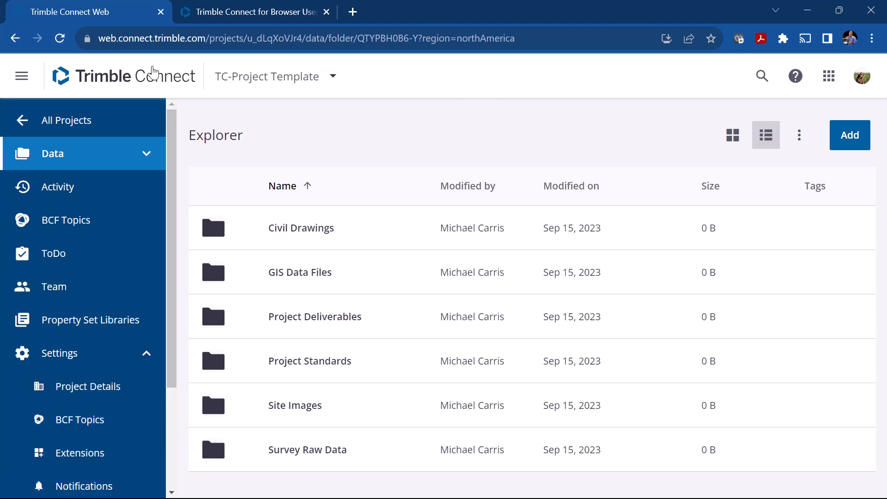
{"action": "left_click", "coordinate": [17, 122]}
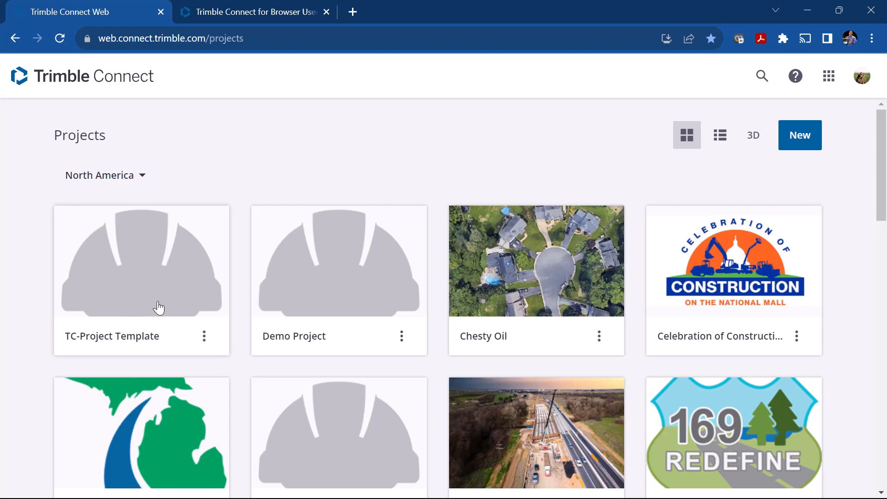
Start a new project from TC-Project Template, copying its project settings, project members and folder structures.
{"action": "left_click", "coordinate": [204, 344]}
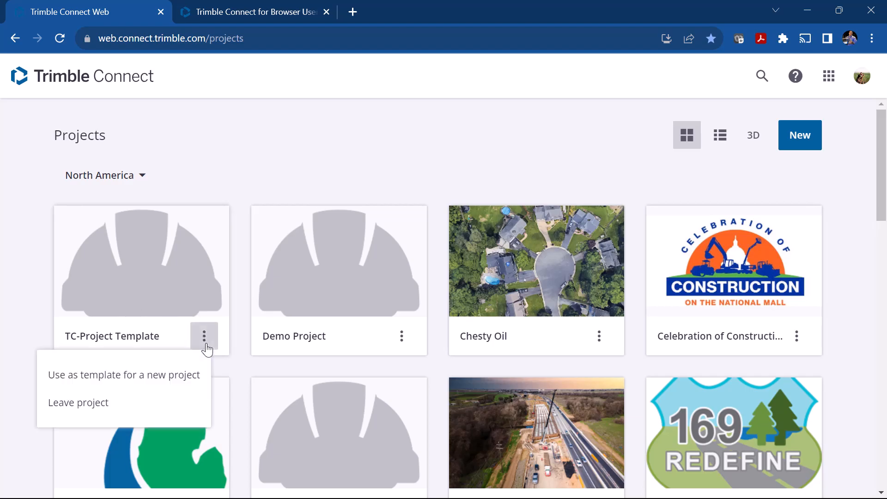
{"action": "left_click", "coordinate": [140, 383]}
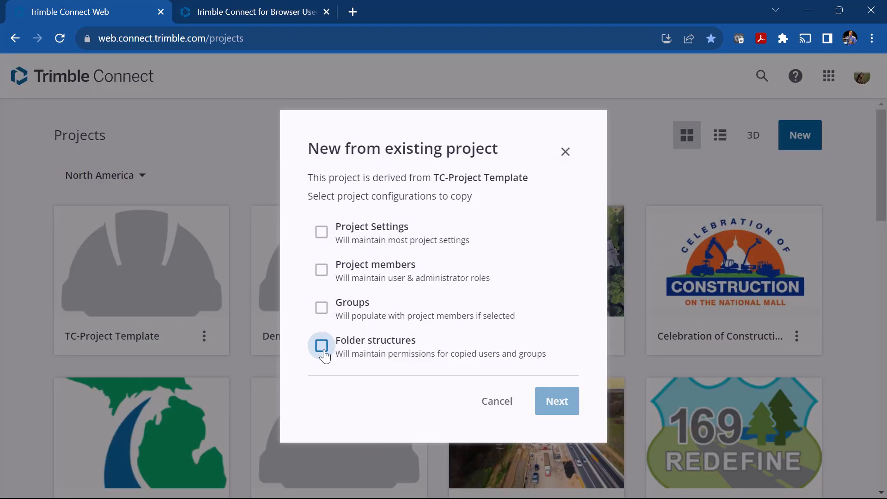
{"action": "left_click", "coordinate": [322, 348]}
{"action": "left_click", "coordinate": [321, 233]}
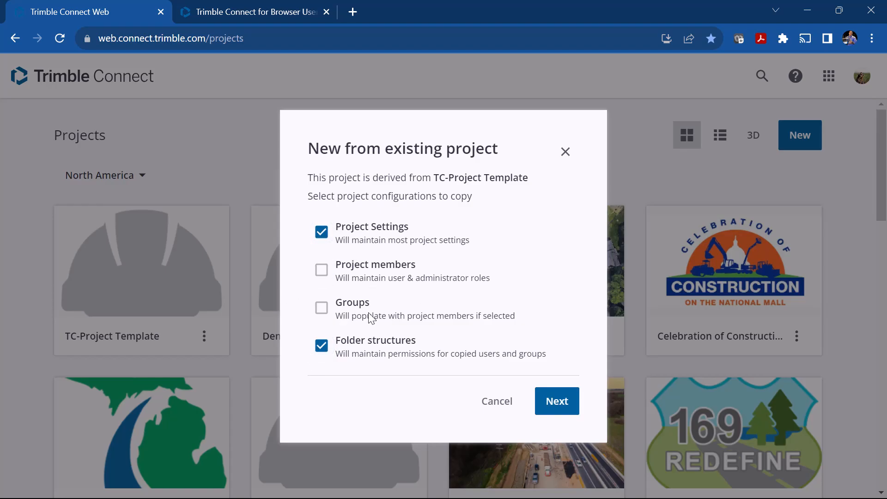
{"action": "left_click", "coordinate": [322, 273]}
{"action": "left_click", "coordinate": [560, 403]}
Name the new project "Demo 2 from Template", submit it and acknowledge the preparation notice.
{"action": "left_click", "coordinate": [385, 199]}
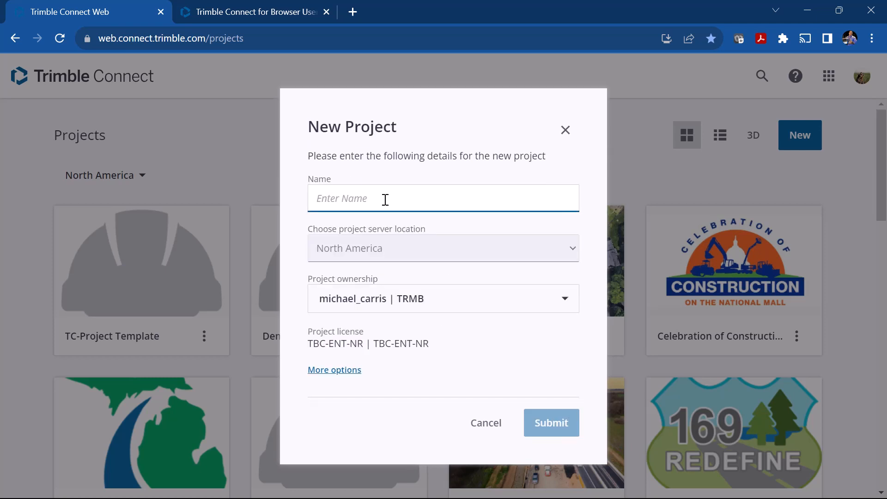
{"action": "type", "text": "Demo 2 "}
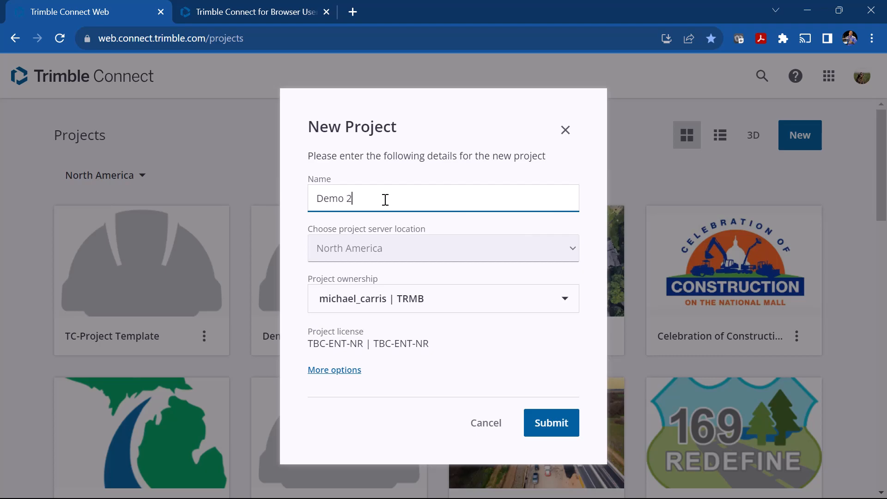
{"action": "type", "text": "from Tempate"}
{"action": "left_click", "coordinate": [403, 199]}
{"action": "type", "text": "l"}
{"action": "left_click", "coordinate": [567, 422]}
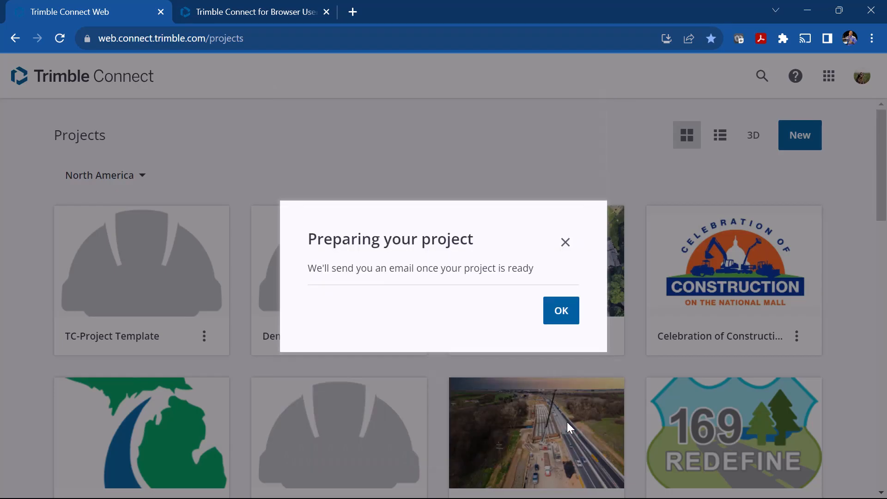
{"action": "left_click", "coordinate": [562, 312]}
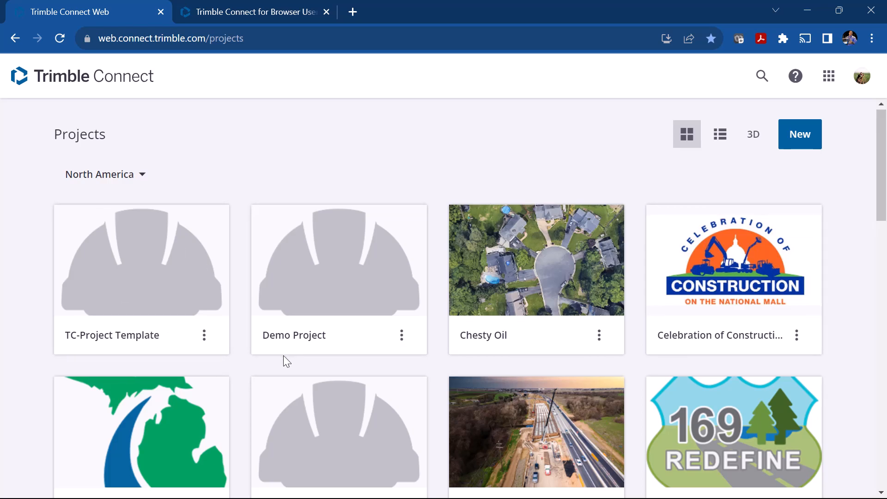
Look through the project list for the new project and reload the list.
{"action": "scroll", "coordinate": [286, 361], "scroll_direction": "down", "scroll_amount": 4}
{"action": "scroll", "coordinate": [284, 356], "scroll_direction": "up", "scroll_amount": 4}
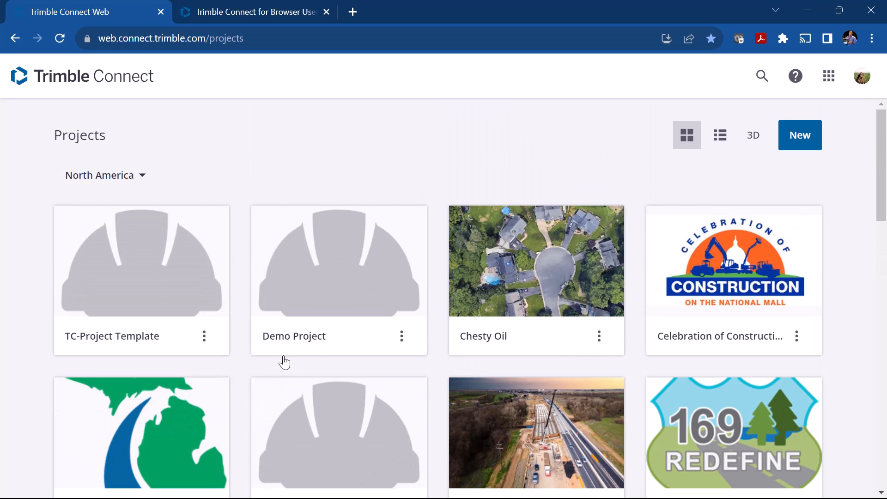
{"action": "left_click", "coordinate": [87, 74]}
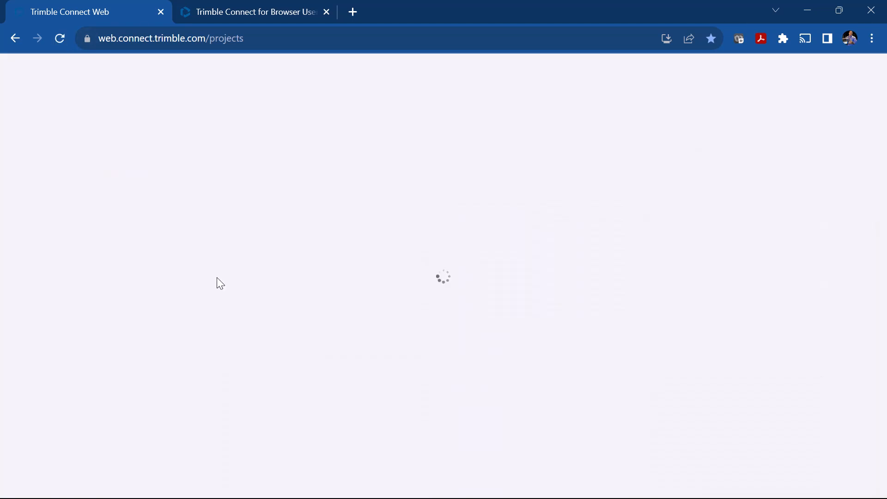